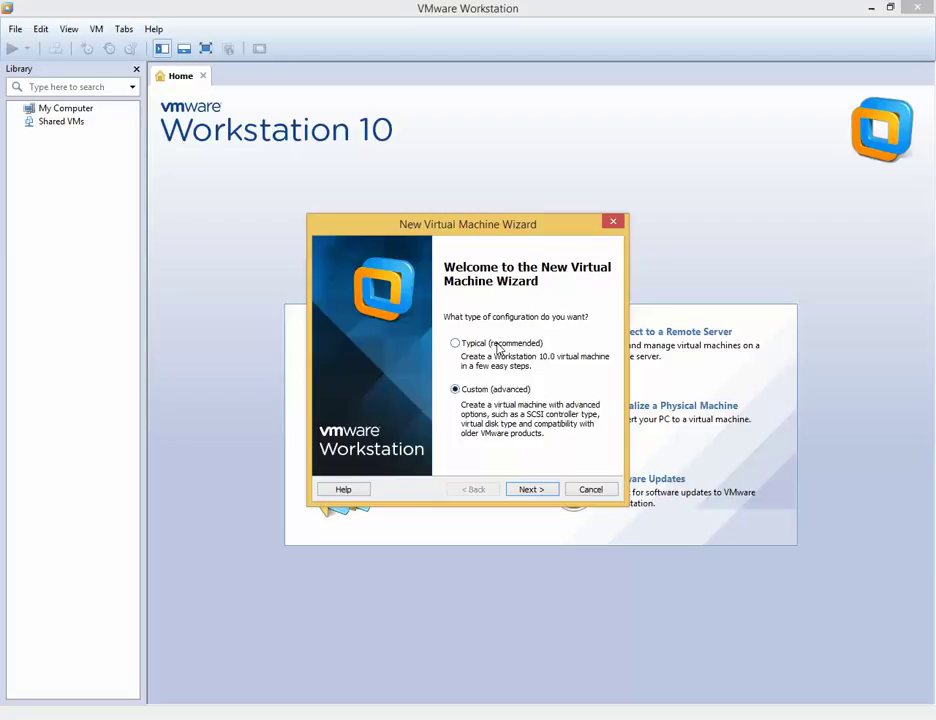
Step: Begin a Custom (advanced) VM with Workstation 10.0 hardware compatibility, installing the OS later
click(540, 490)
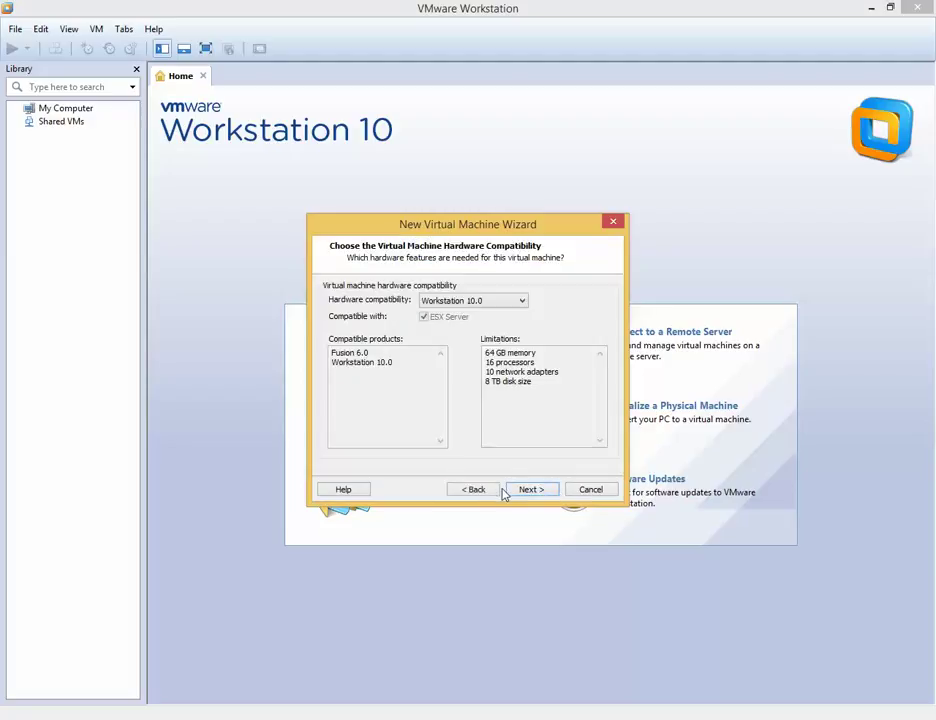
click(545, 493)
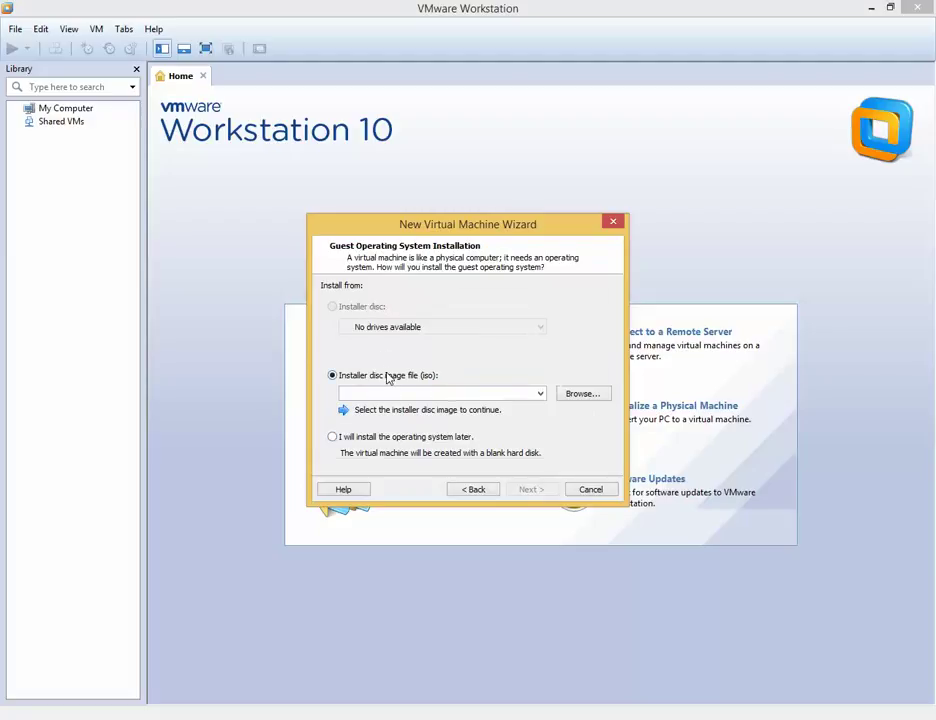
click(333, 437)
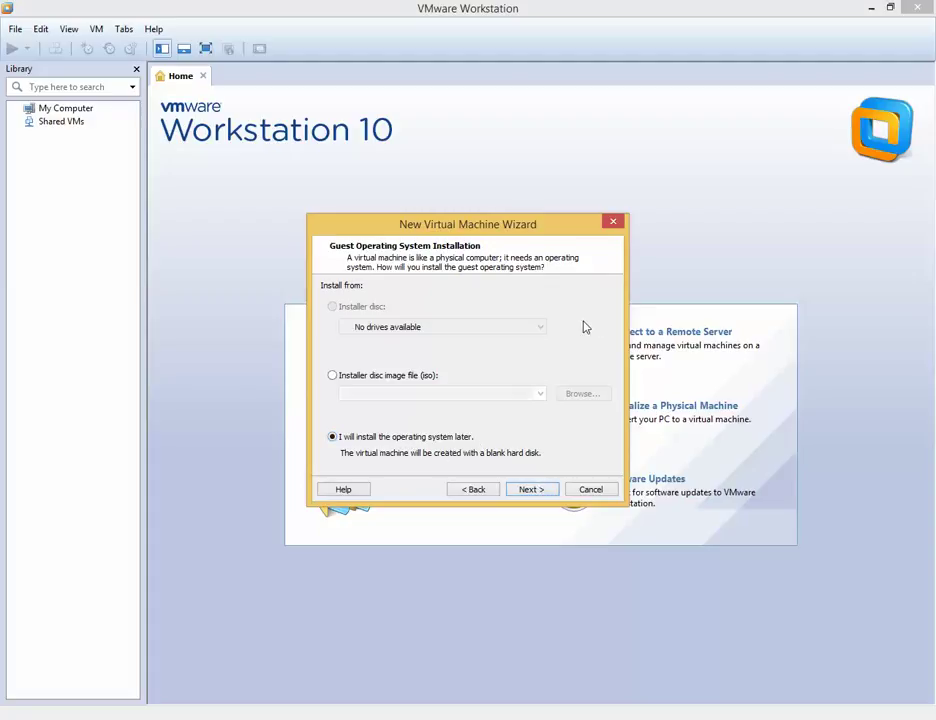
click(533, 489)
Step: Choose Windows Server 2012 as the Microsoft Windows guest version and continue
click(381, 405)
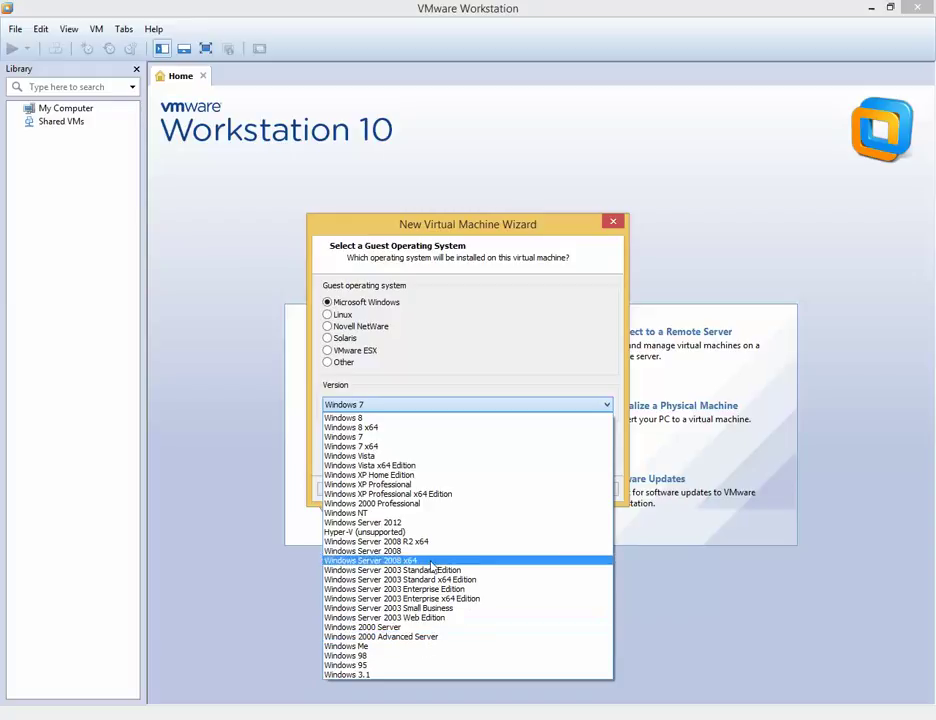
click(428, 522)
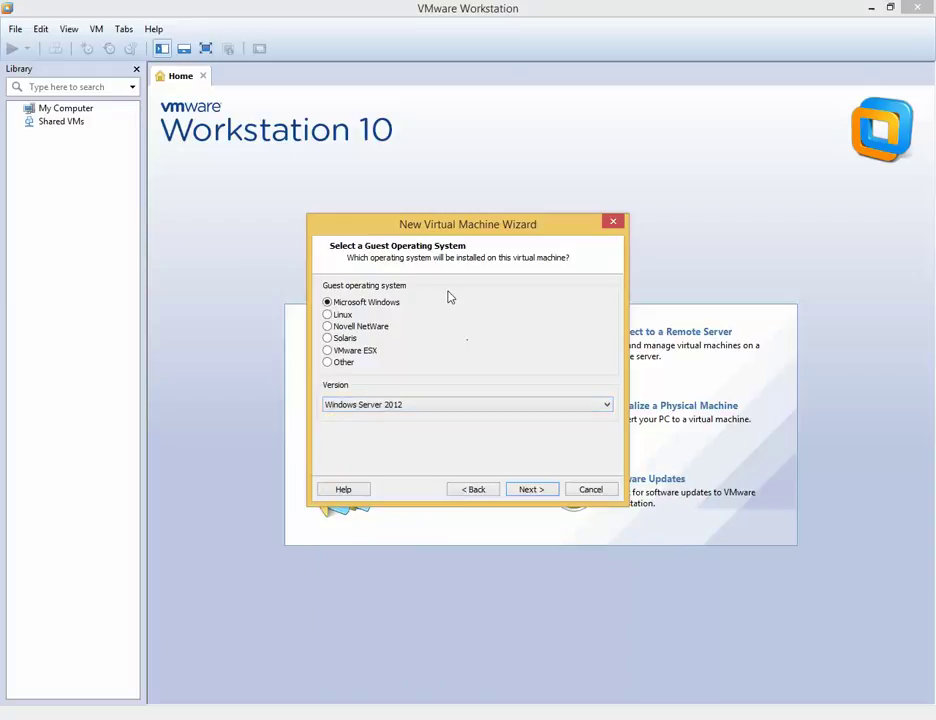
click(531, 492)
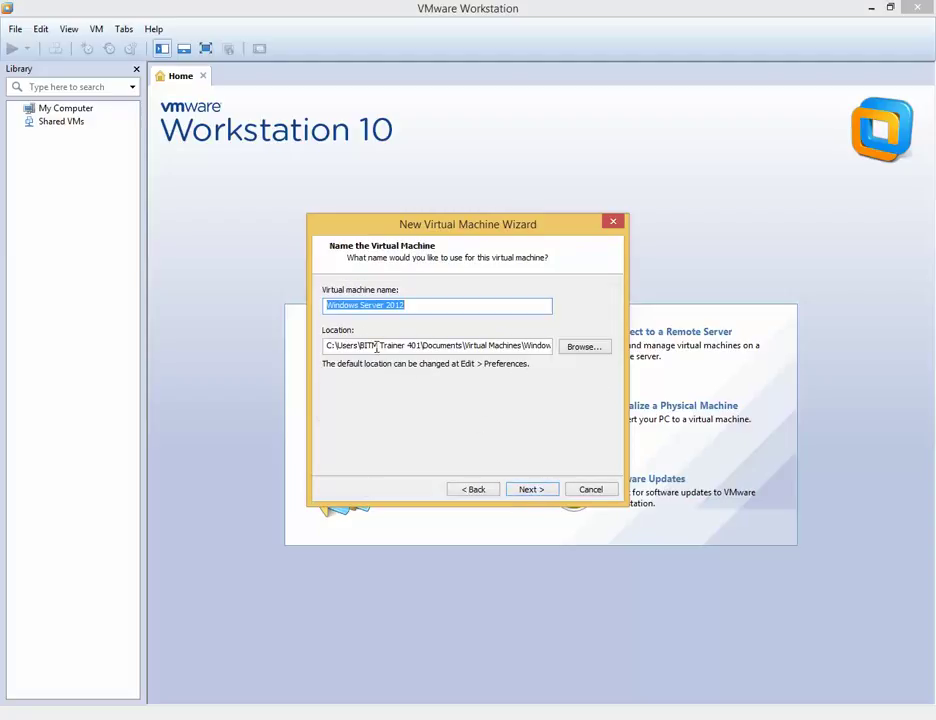
click(577, 353)
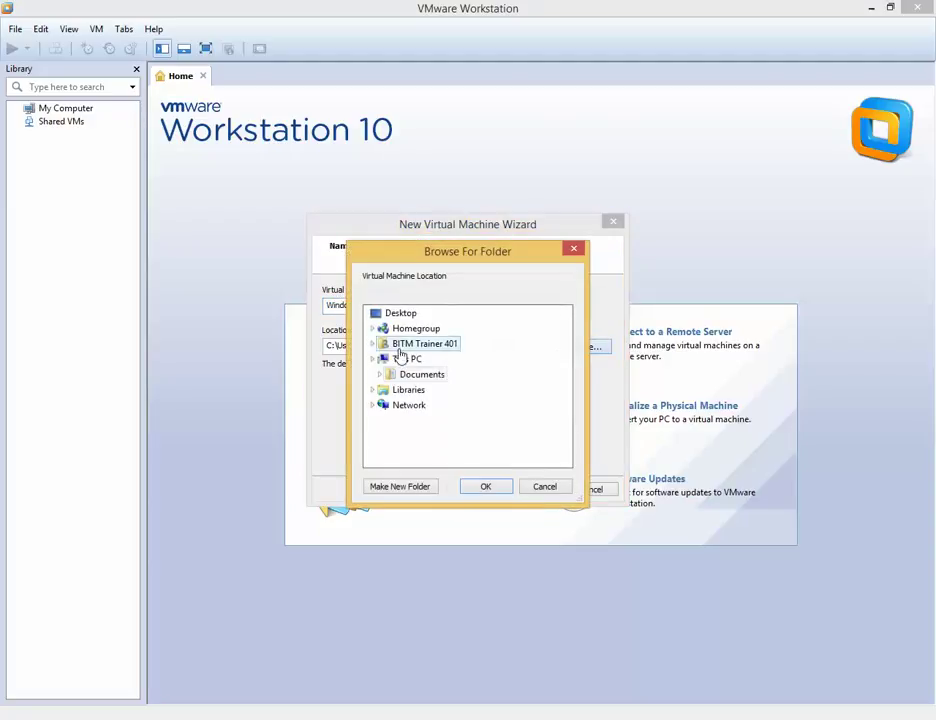
click(544, 490)
Step: Open the Documents folder in File Explorer and select the Snagit folder
key(super+e)
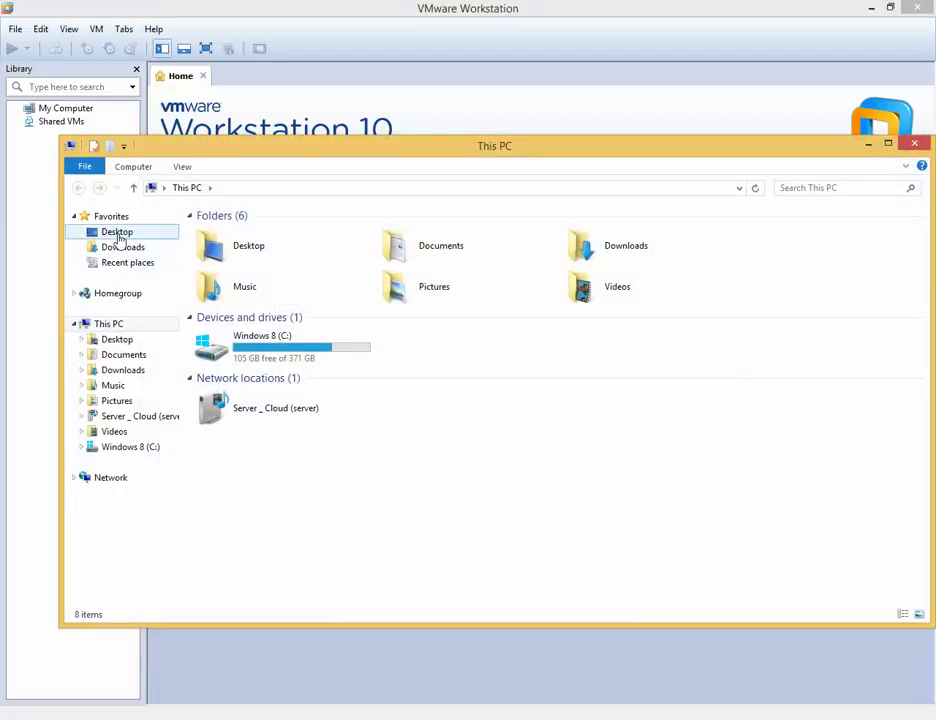
double_click(469, 259)
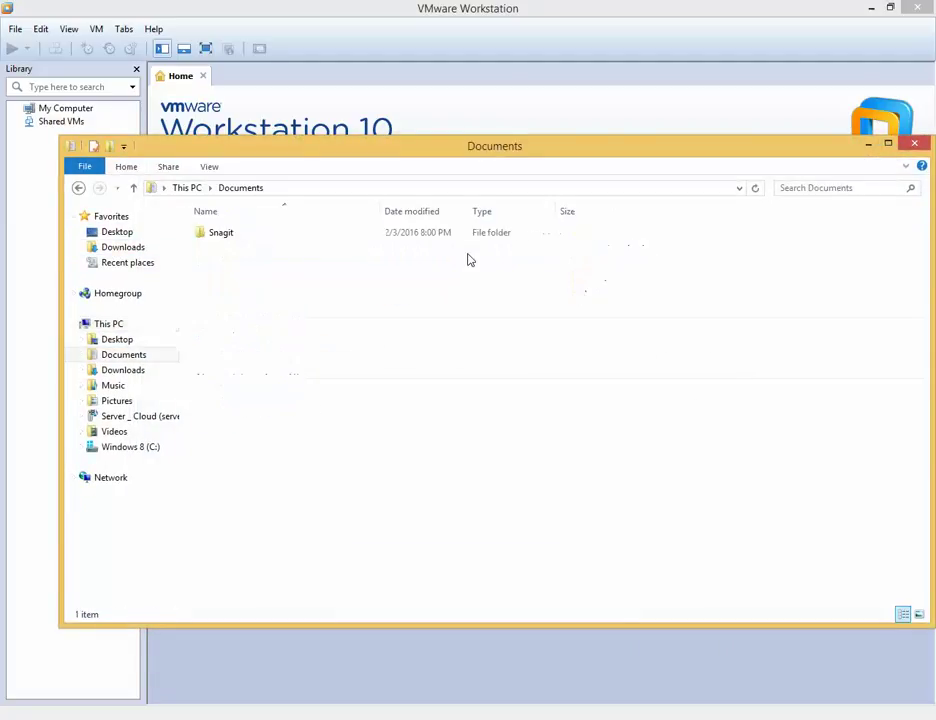
click(212, 236)
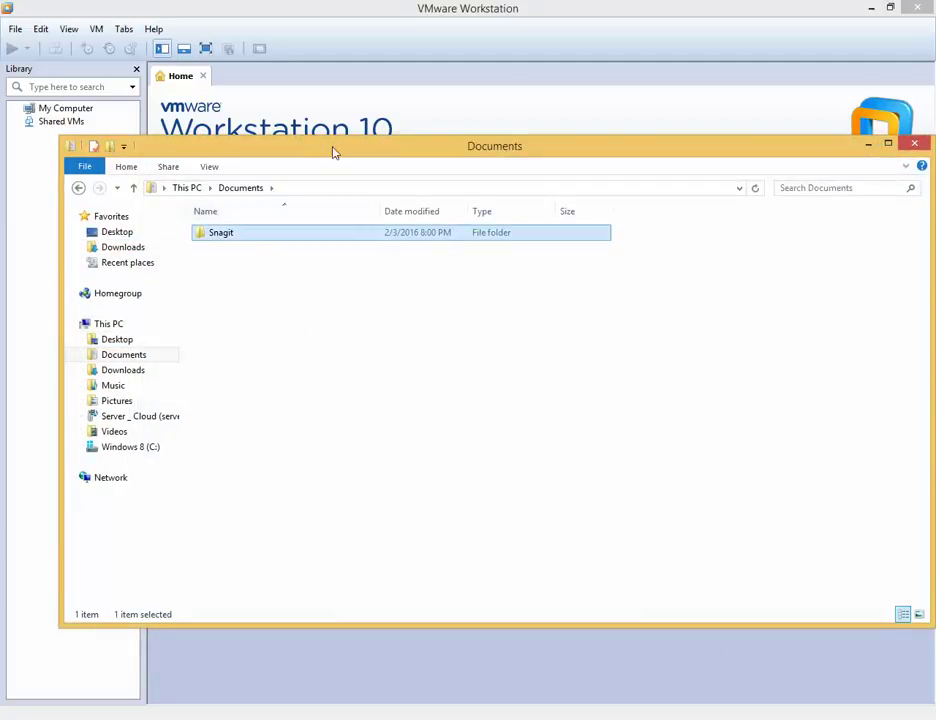
Step: Move Explorer aside, bring the wizard back to the front and reach processor configuration
drag(335, 152, 325, 460)
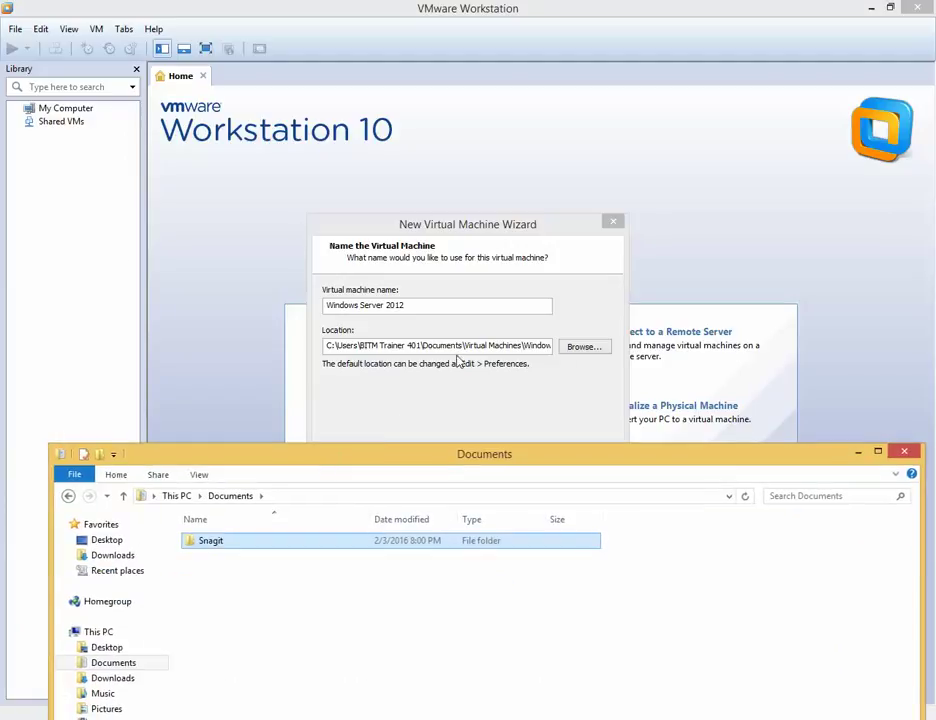
click(477, 433)
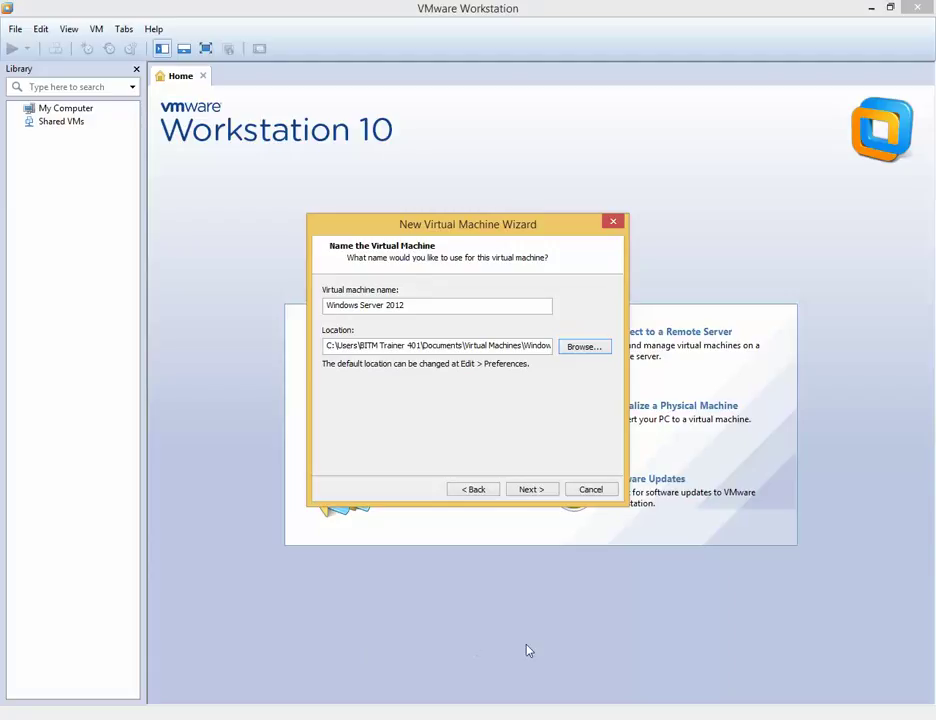
click(534, 490)
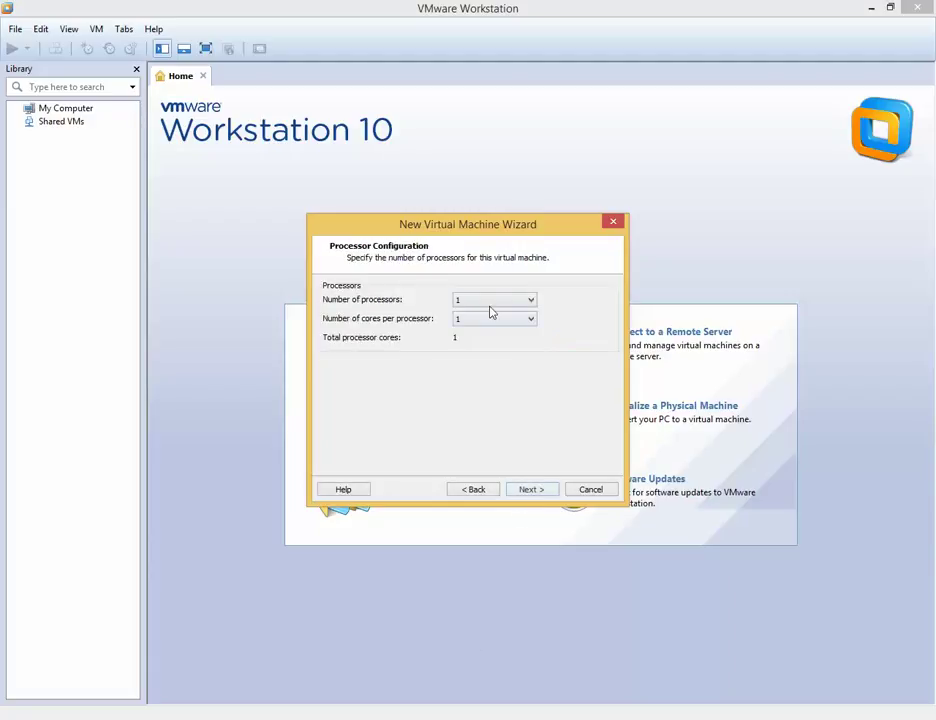
Step: Keep 1 processor, set 4 cores per processor, then step back to the naming page
click(486, 302)
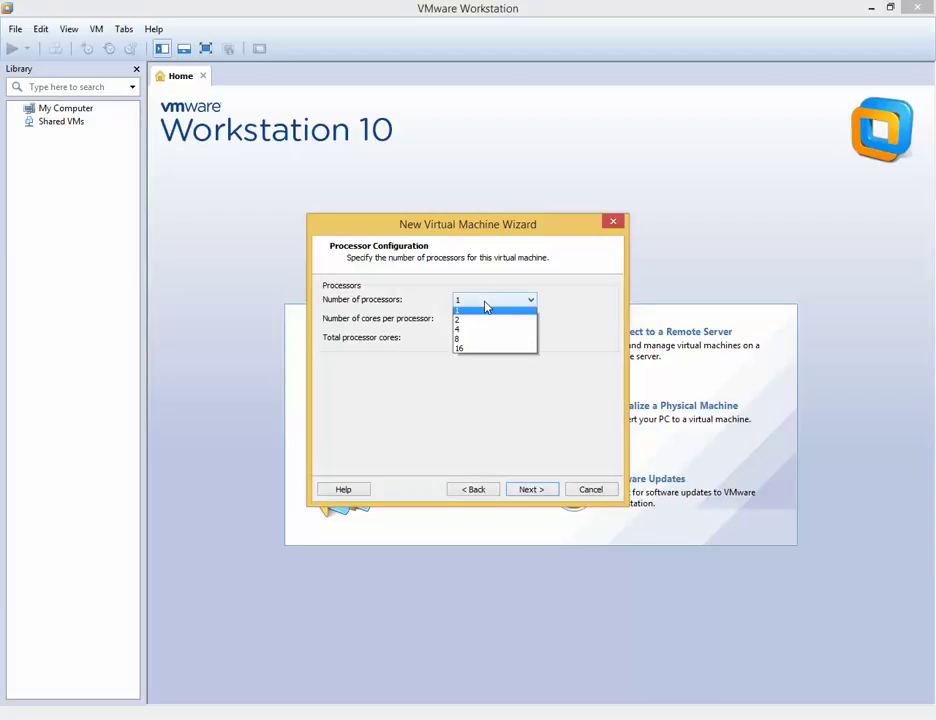
click(486, 302)
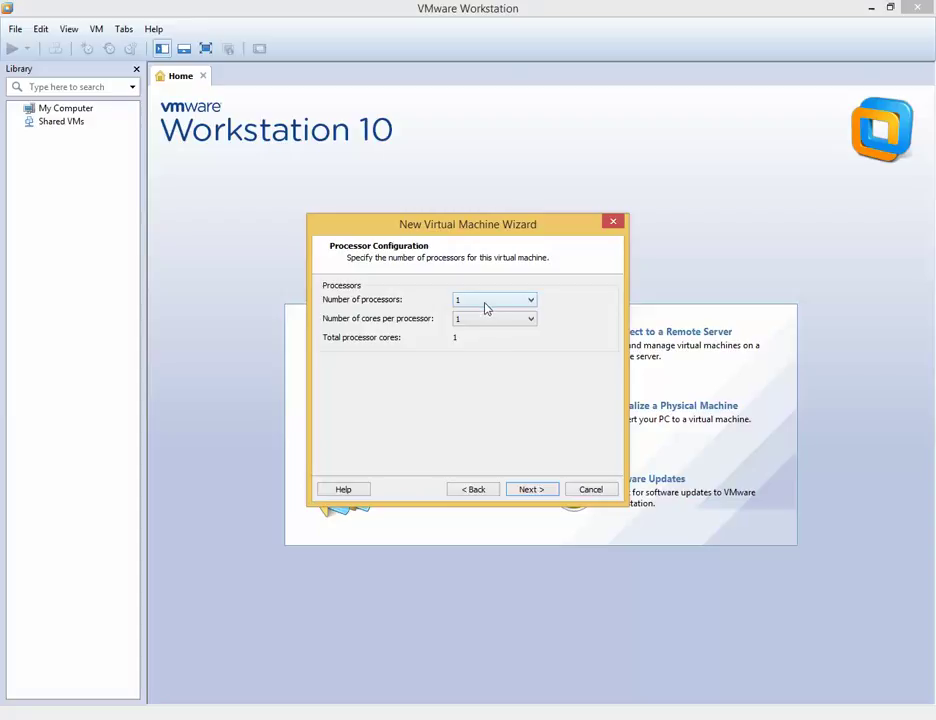
click(502, 321)
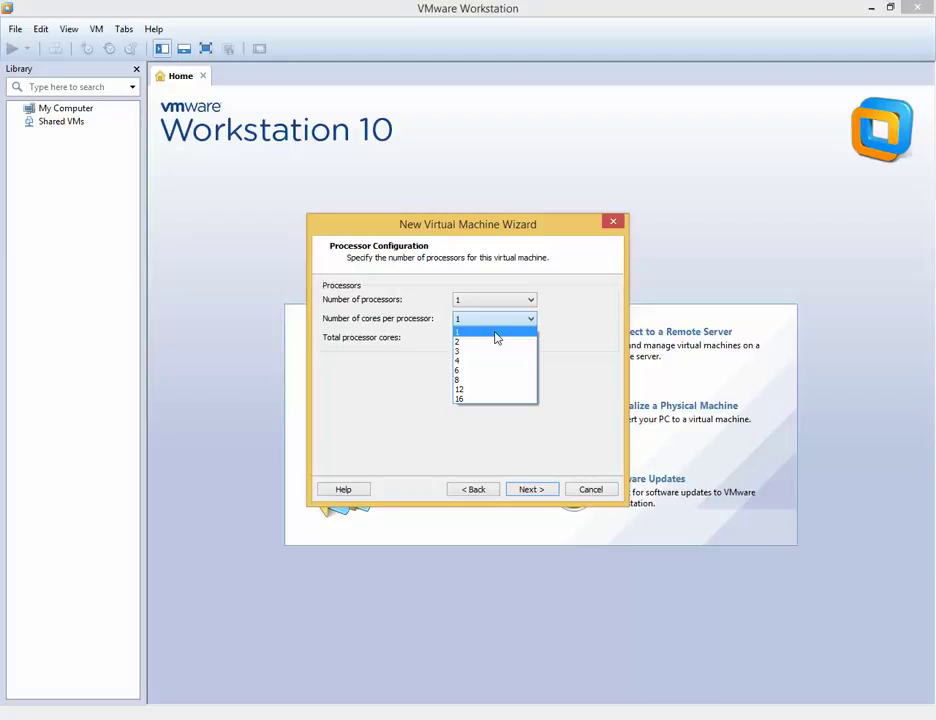
click(475, 361)
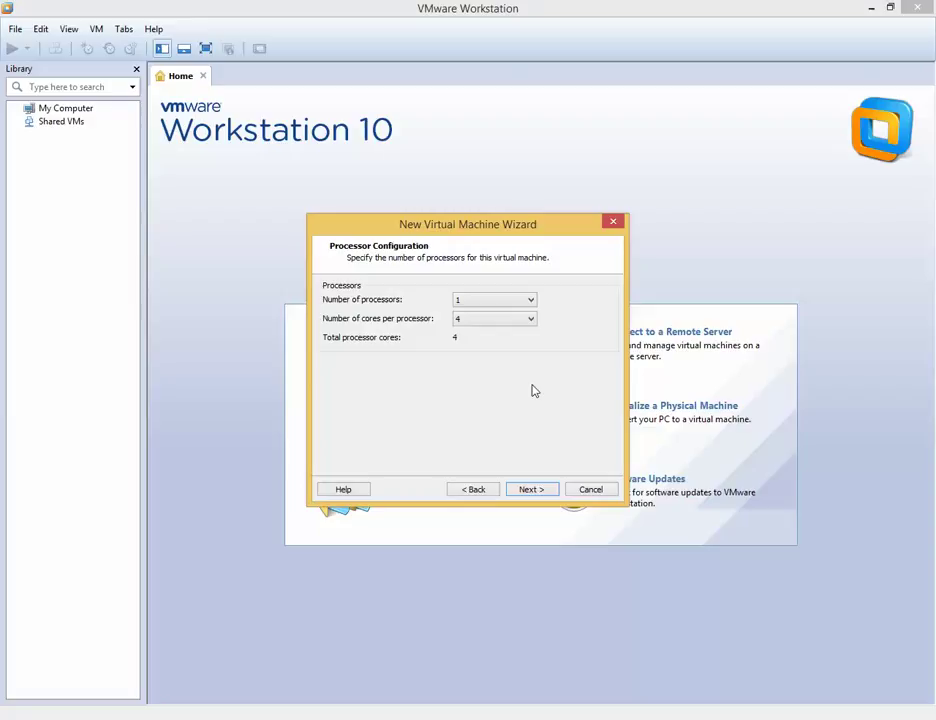
click(475, 490)
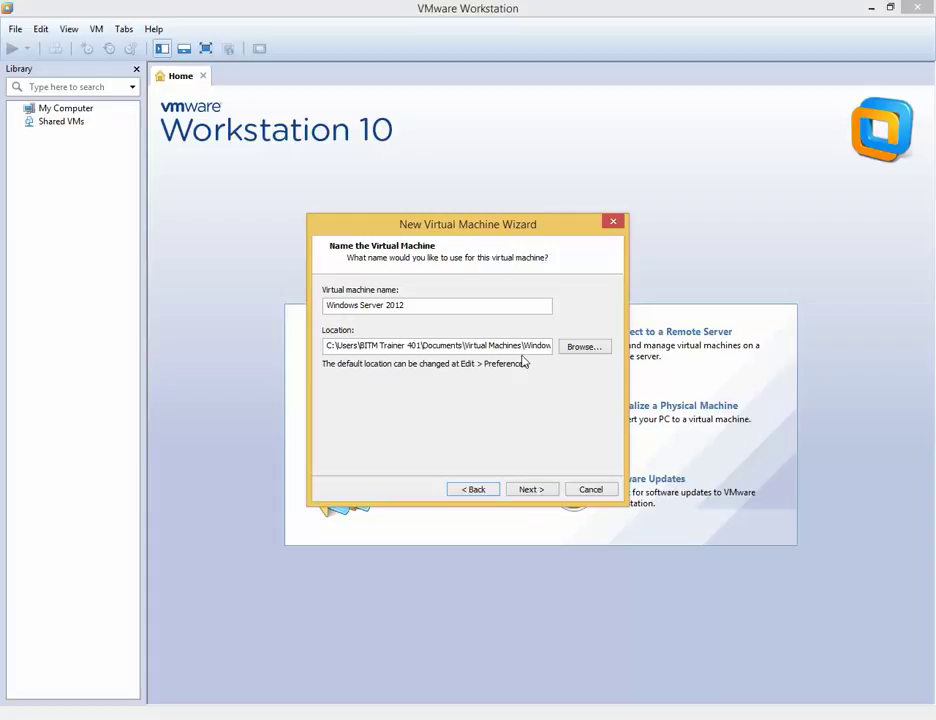
Step: Lower cores per processor to 2 for 2 total cores and reach the 2048 MB memory page
click(539, 494)
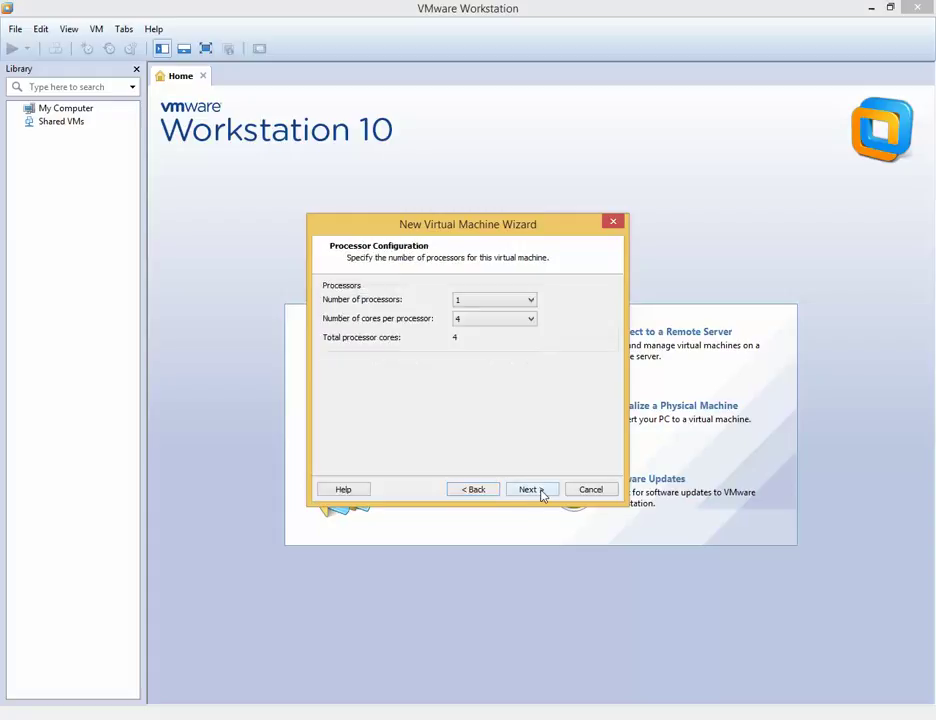
click(529, 489)
click(476, 490)
click(514, 325)
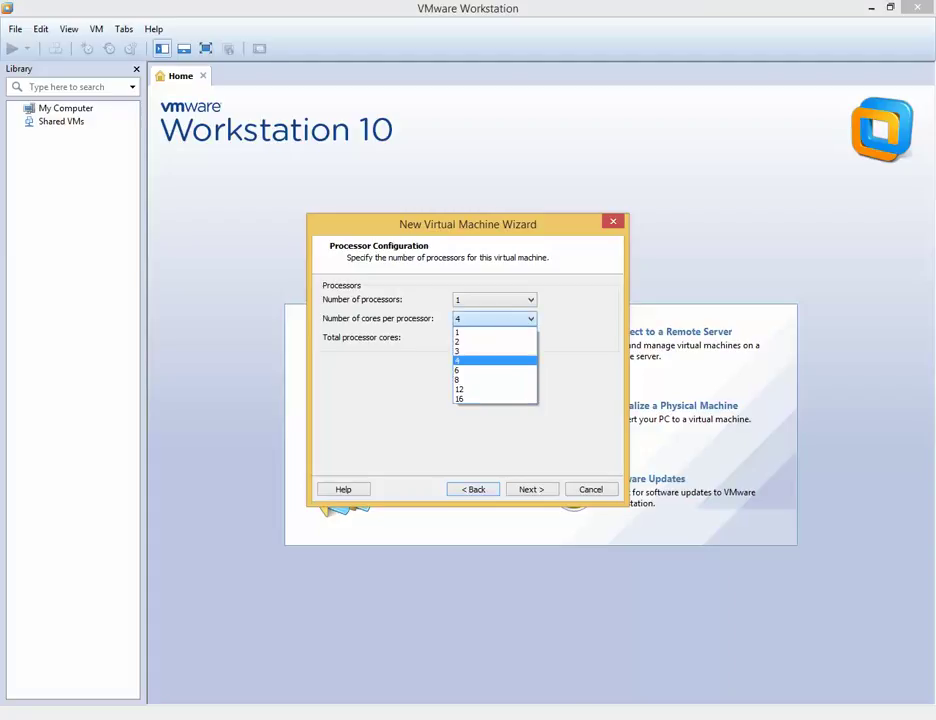
click(494, 342)
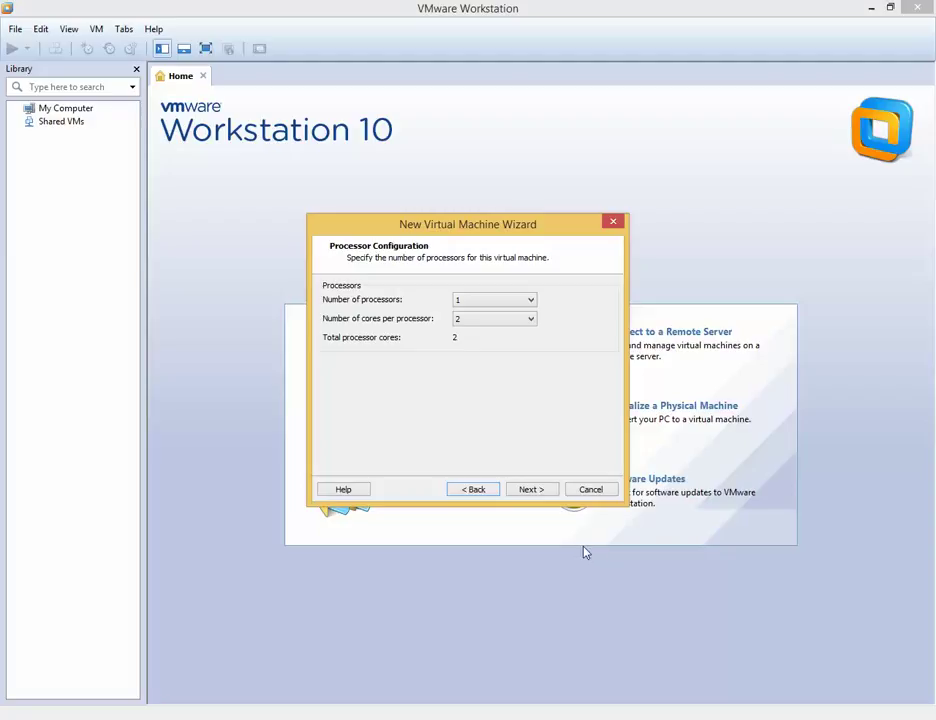
click(531, 489)
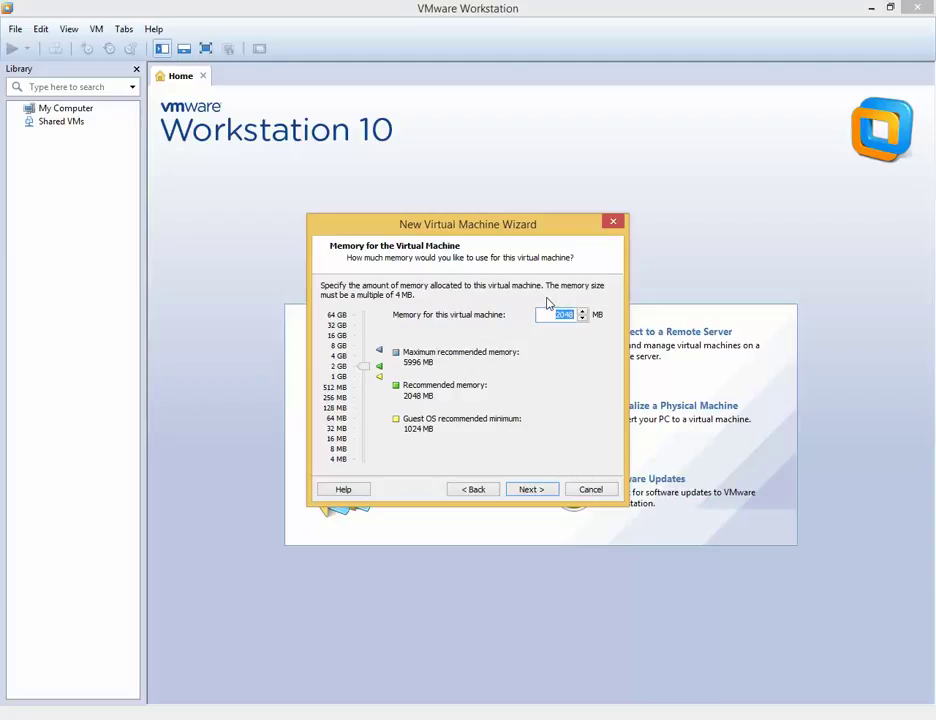
Step: Enter 4048 MB of memory and continue to the network type page
text(4048)
click(526, 492)
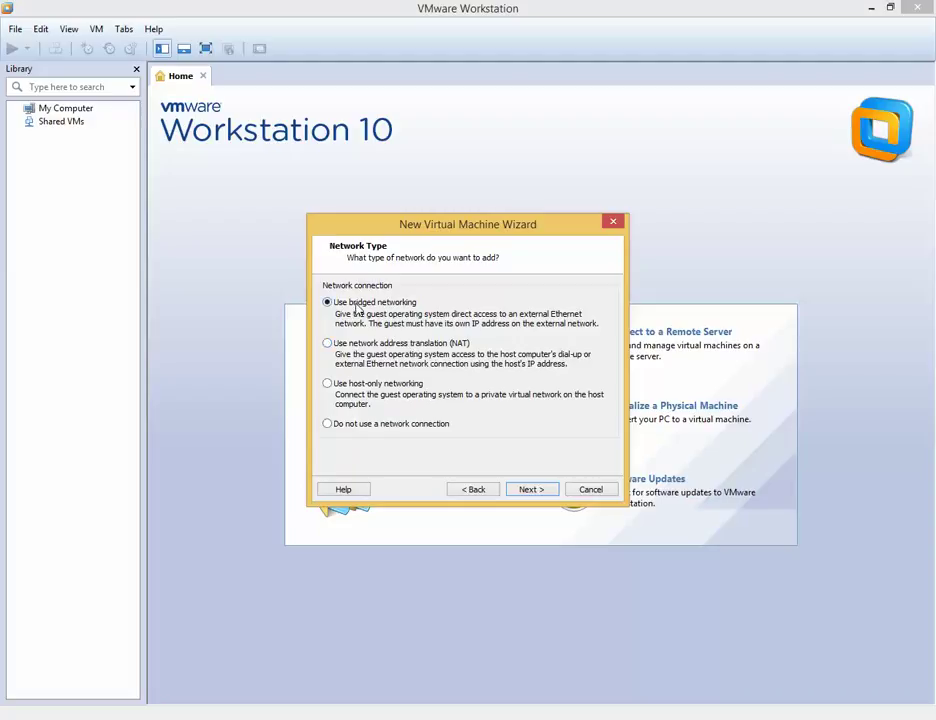
Step: Accept bridged networking, LSI Logic SAS and a new disk, then enter a 20 GB maximum disk size
click(531, 490)
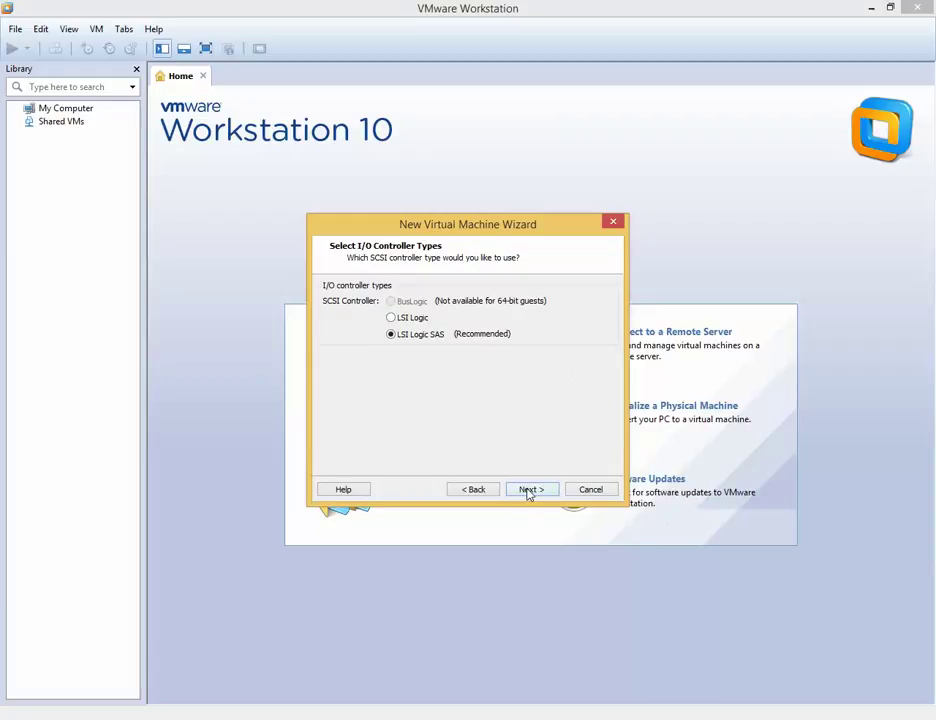
click(528, 494)
click(529, 494)
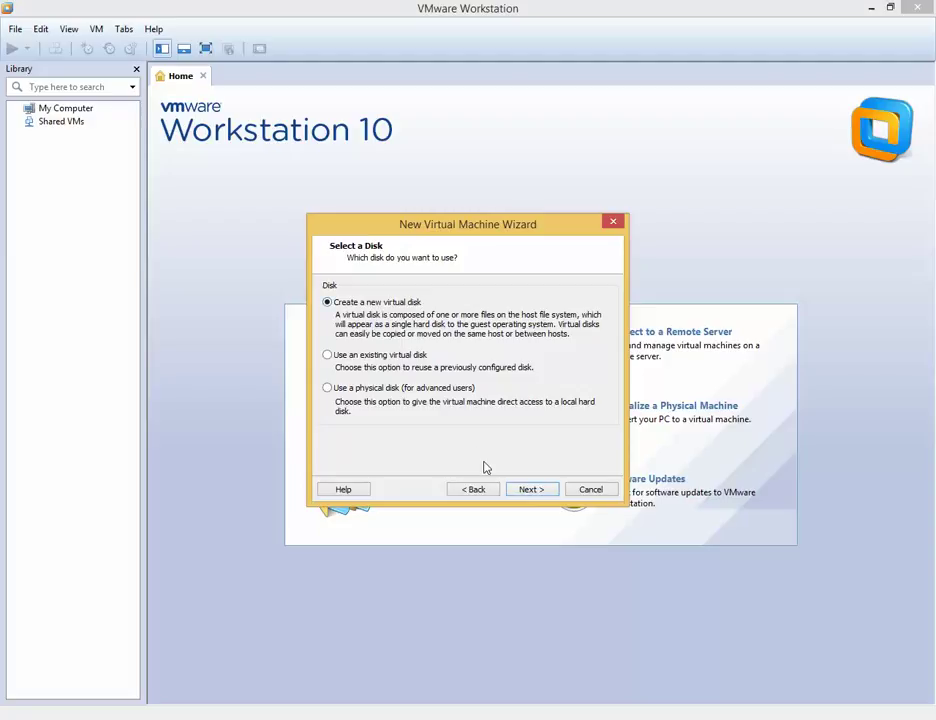
click(535, 494)
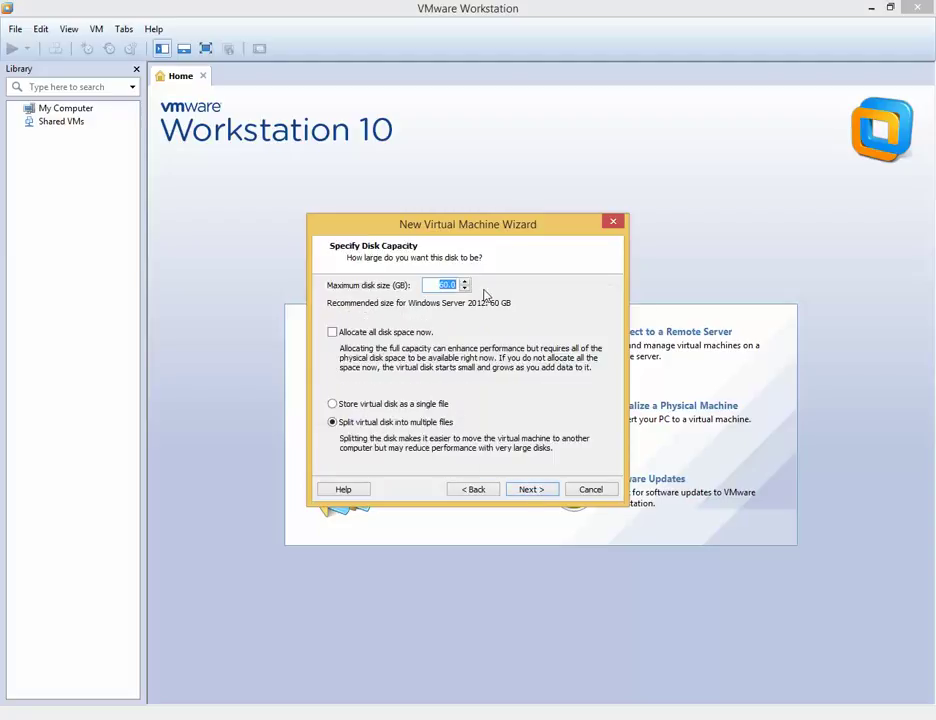
text(20)
Step: Step back through the wizard to Network Type, then forward again to the disk capacity page
click(479, 495)
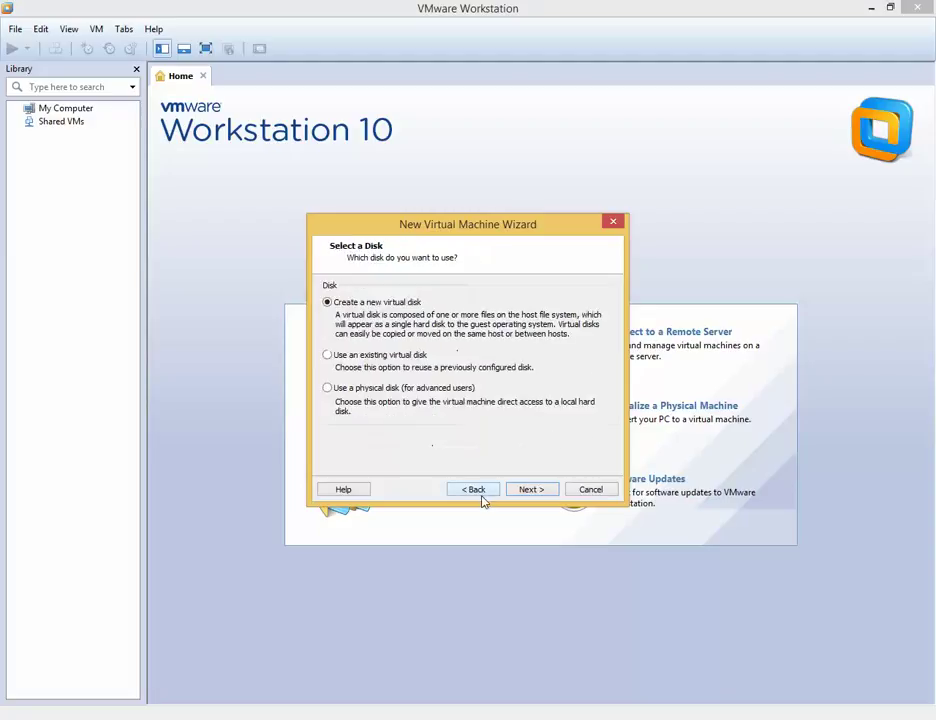
click(483, 497)
click(483, 497)
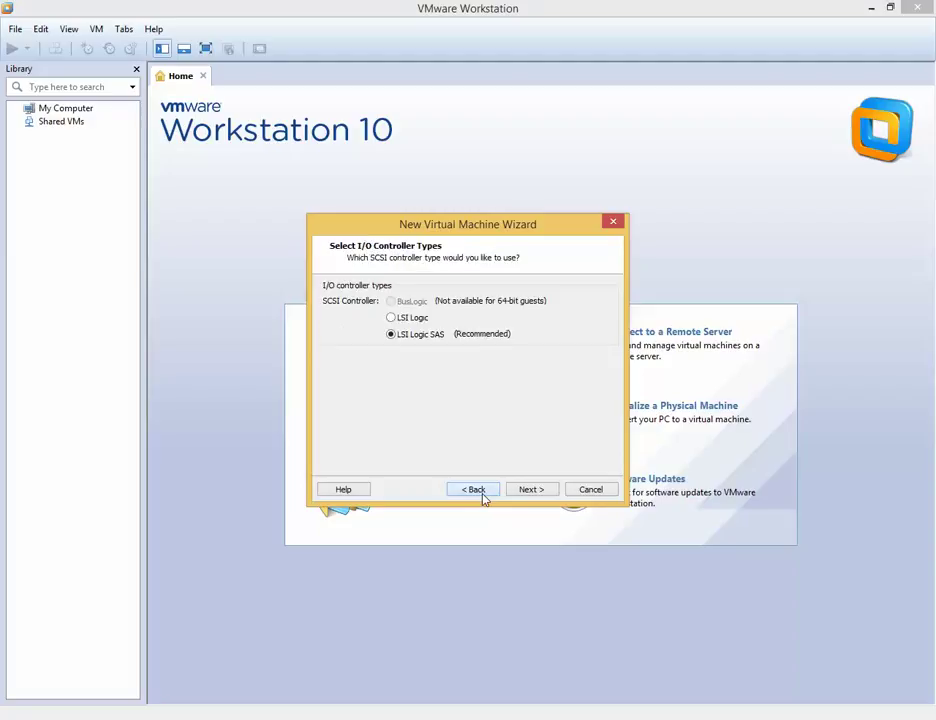
click(491, 493)
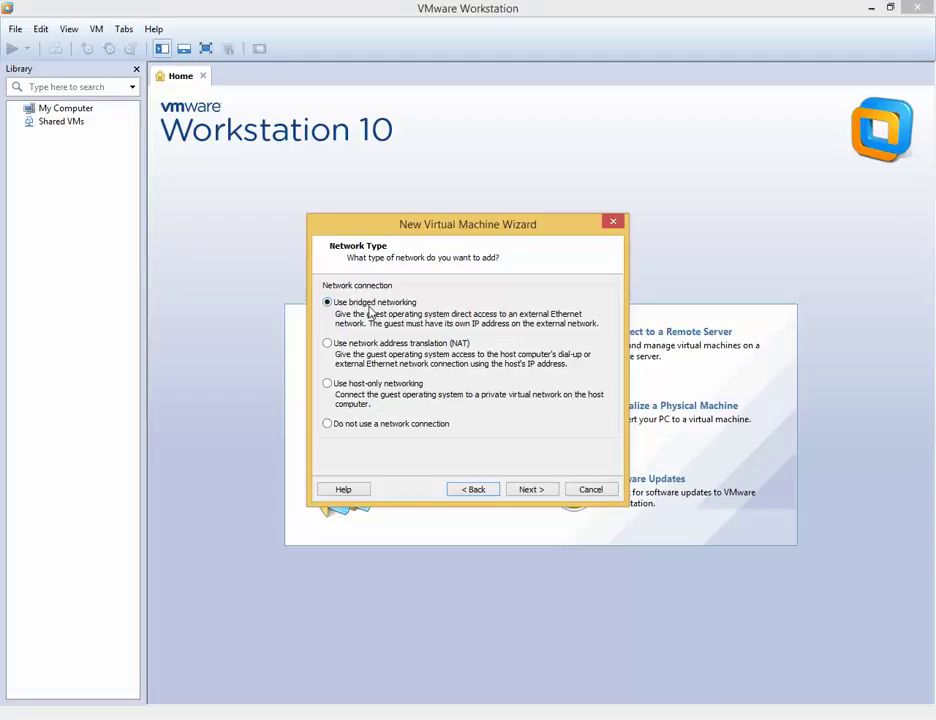
click(531, 489)
click(537, 489)
click(539, 489)
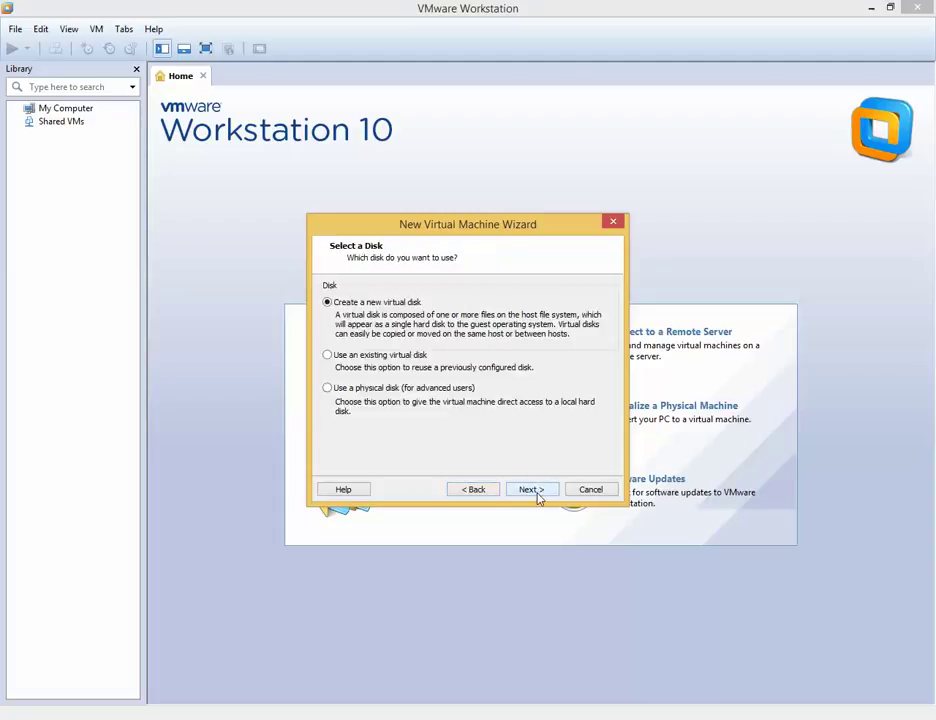
click(537, 495)
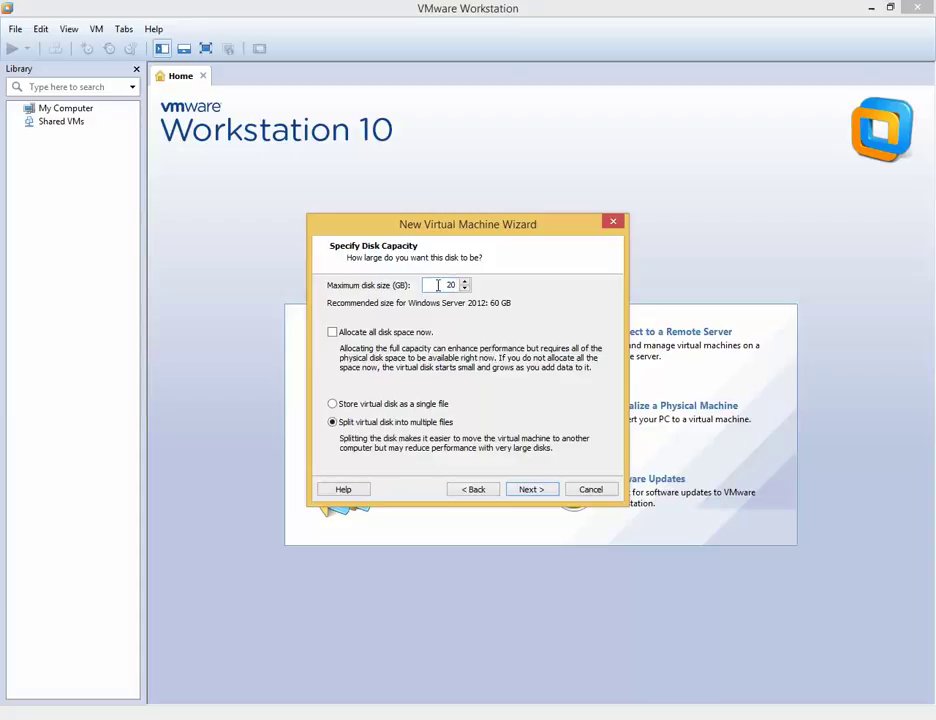
Step: Reselect the 20 GB maximum disk size value
double_click(440, 285)
key(BackSpace)
double_click(445, 285)
Step: Go back three pages to Network Type, then forward to the I/O controller page
click(481, 492)
click(481, 492)
click(481, 492)
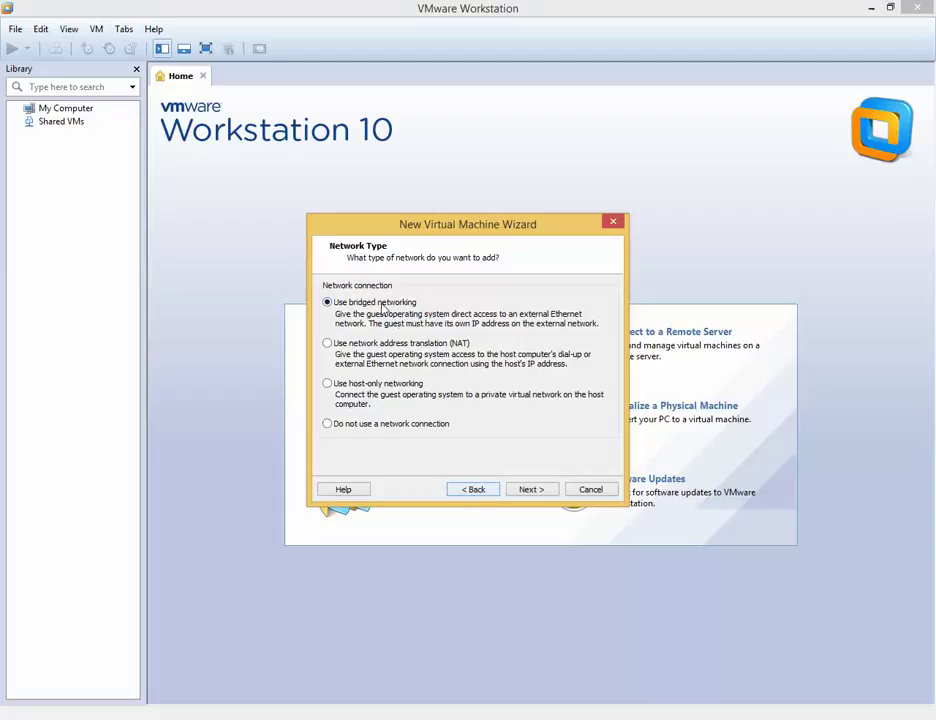
click(532, 491)
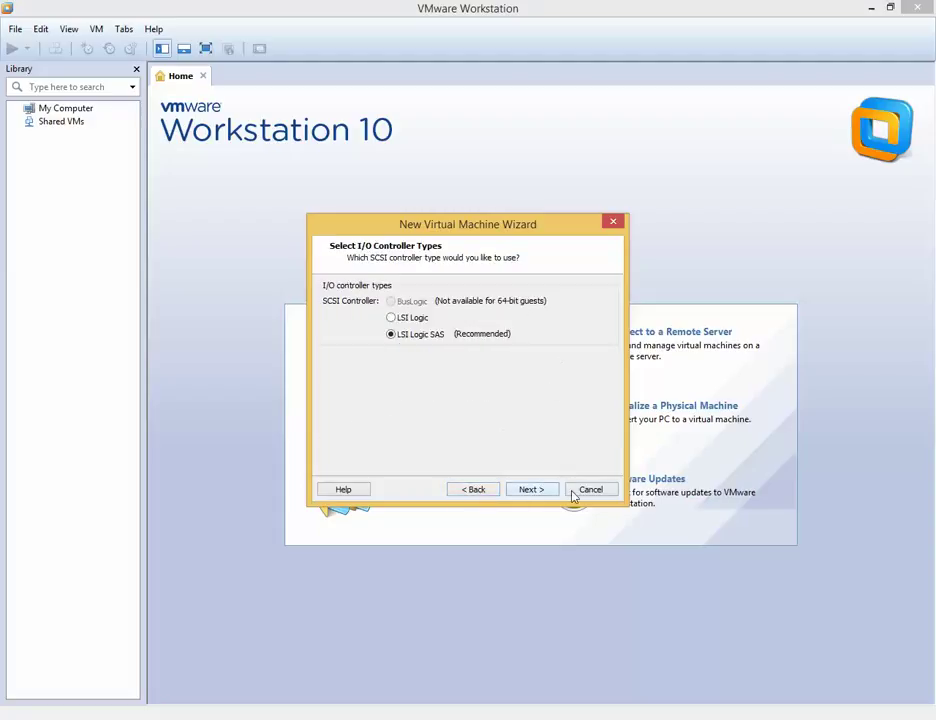
Step: Keep LSI Logic SAS, SCSI and a new virtual disk, advancing to the 20 GB capacity page
click(539, 492)
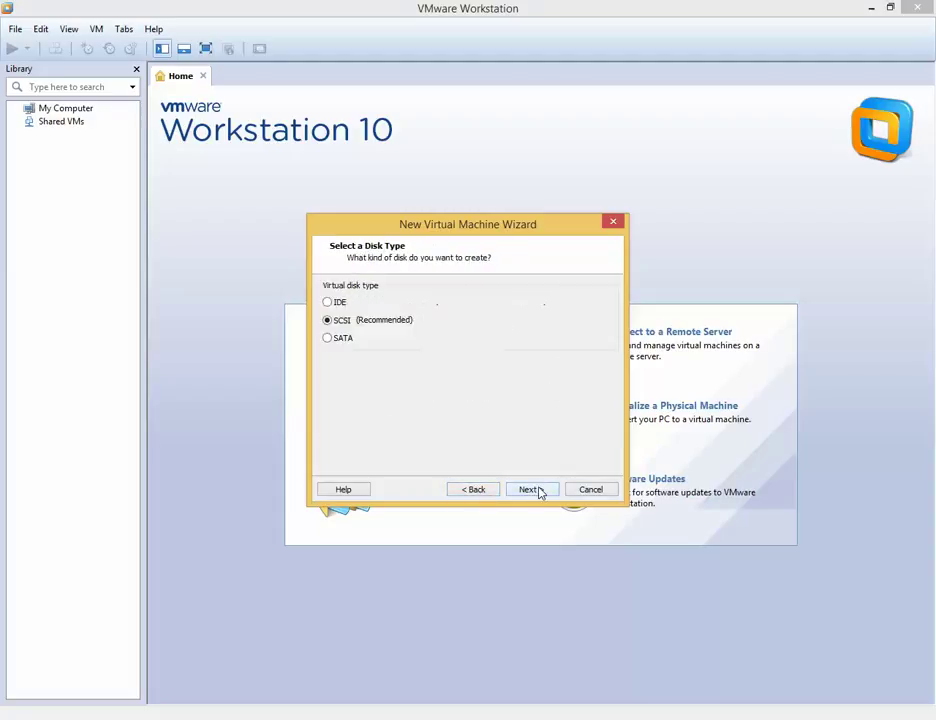
click(532, 490)
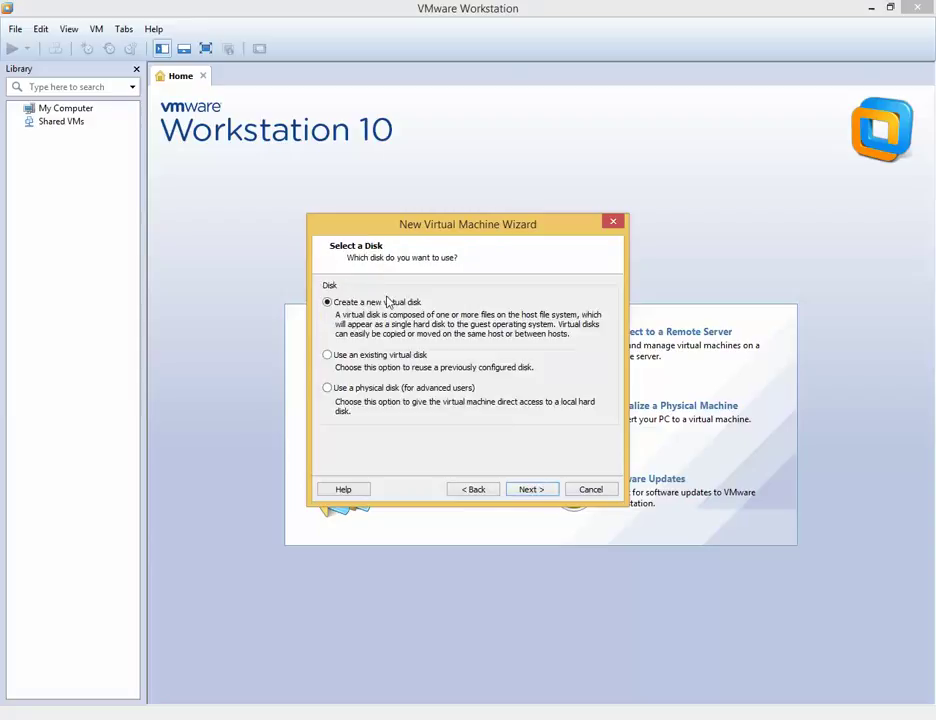
click(548, 494)
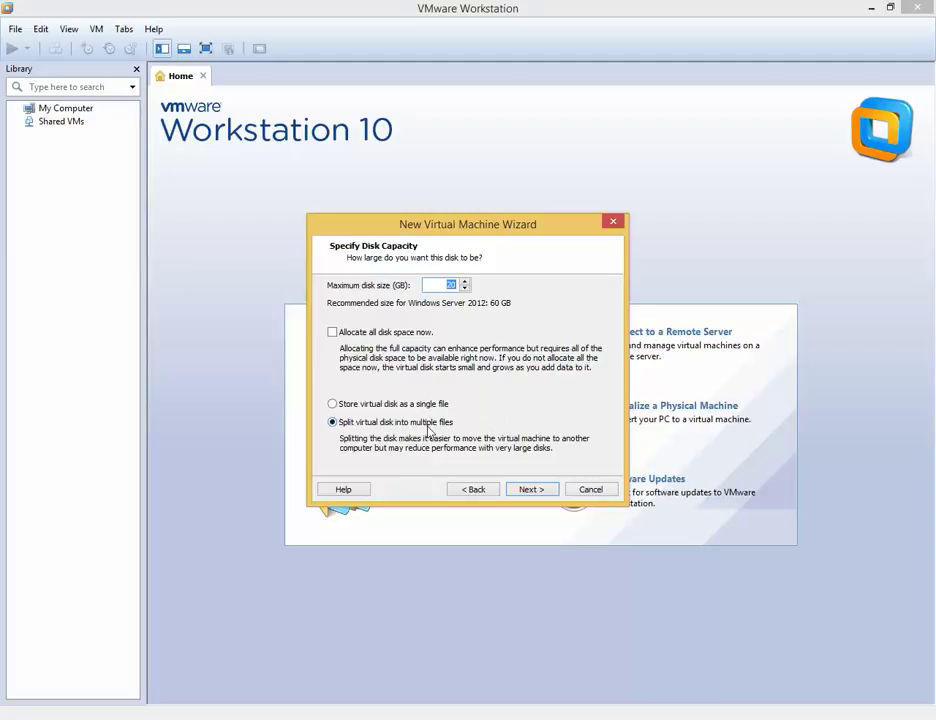
Step: Confirm 'Split virtual disk into multiple files' at 20 GB and reach the Windows Server 2012.vmdk file page
click(396, 408)
click(529, 494)
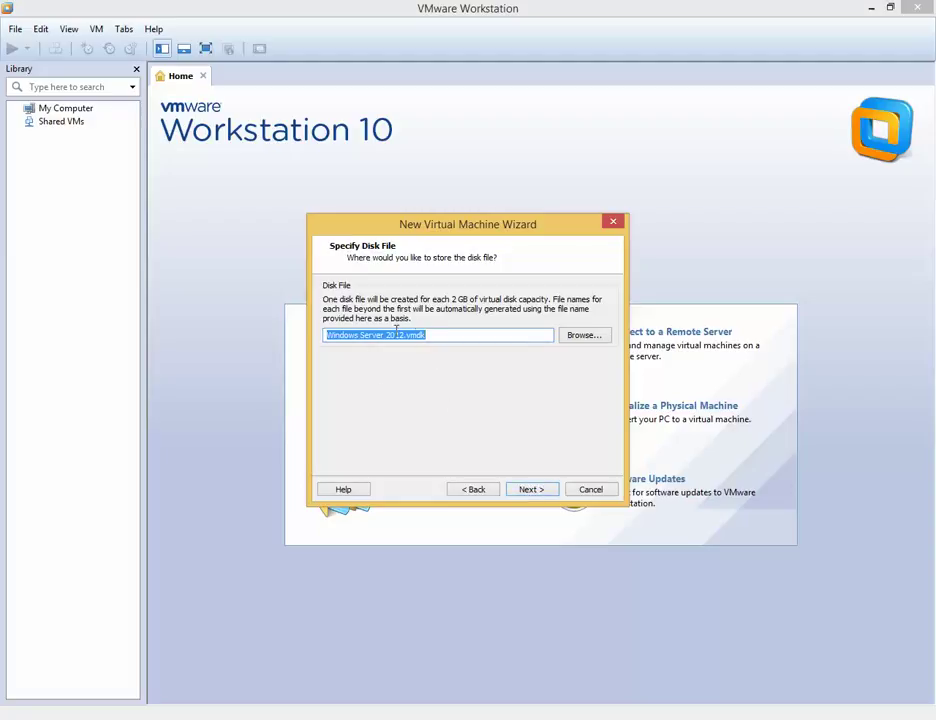
Step: Keep the disk file named 'Windows Server 2012.vmdk' and continue to the Ready to Create summary
click(441, 336)
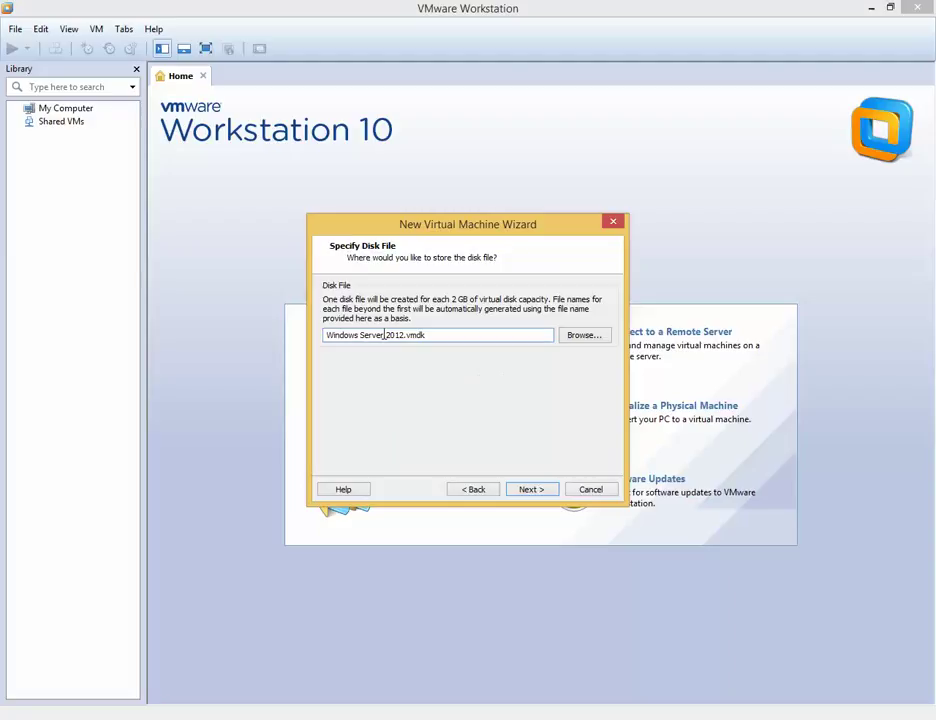
drag(404, 335, 292, 331)
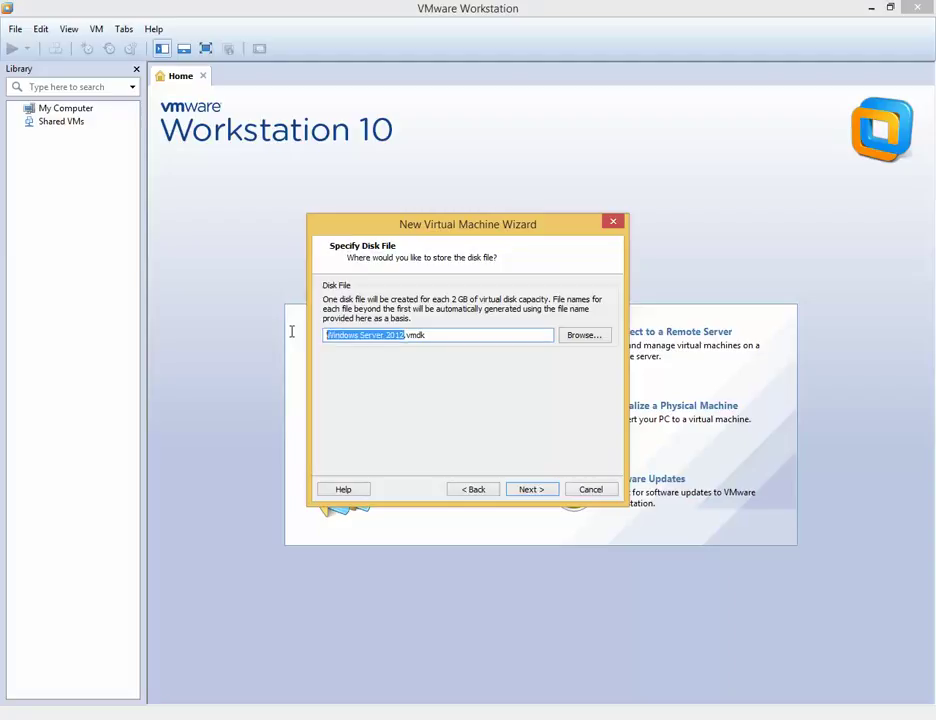
click(420, 335)
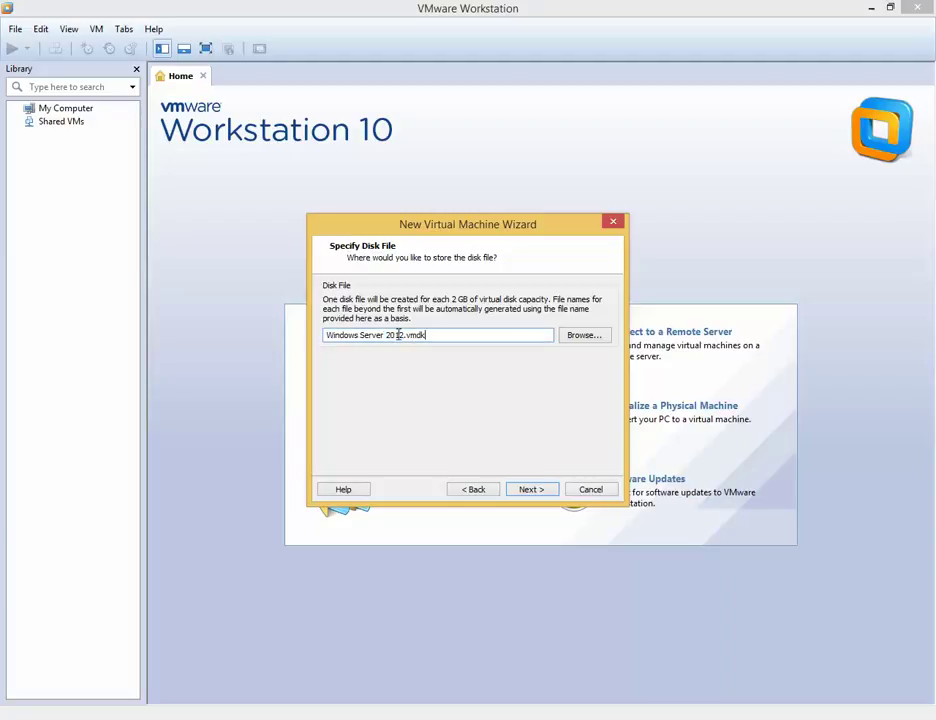
click(533, 490)
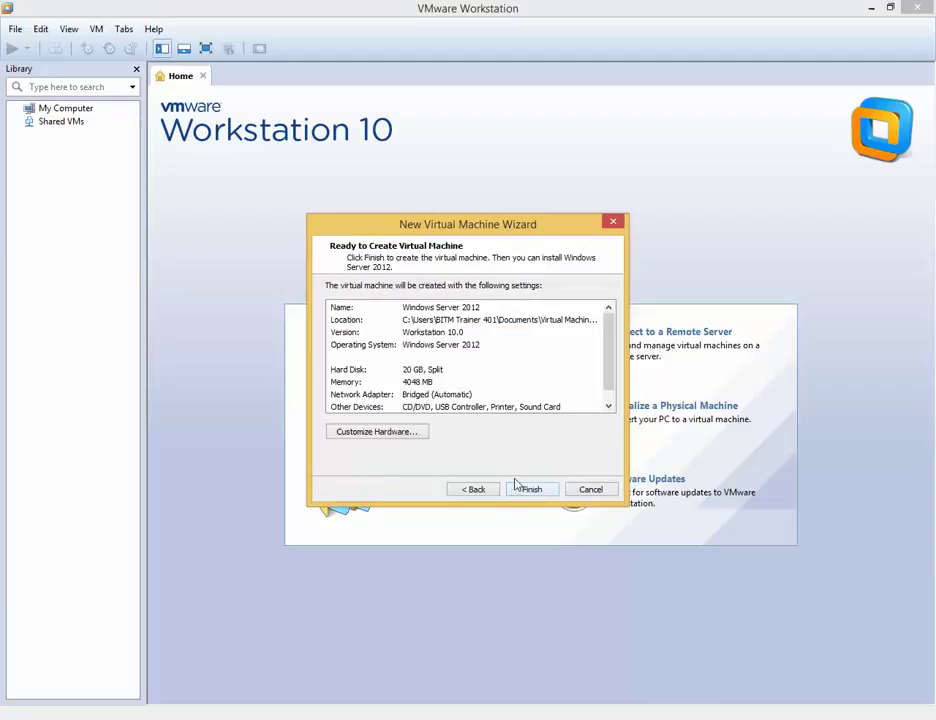
Step: Review the processor, CD/DVD, network adapter, USB, sound, printer and display settings, then start adding hardware
click(395, 435)
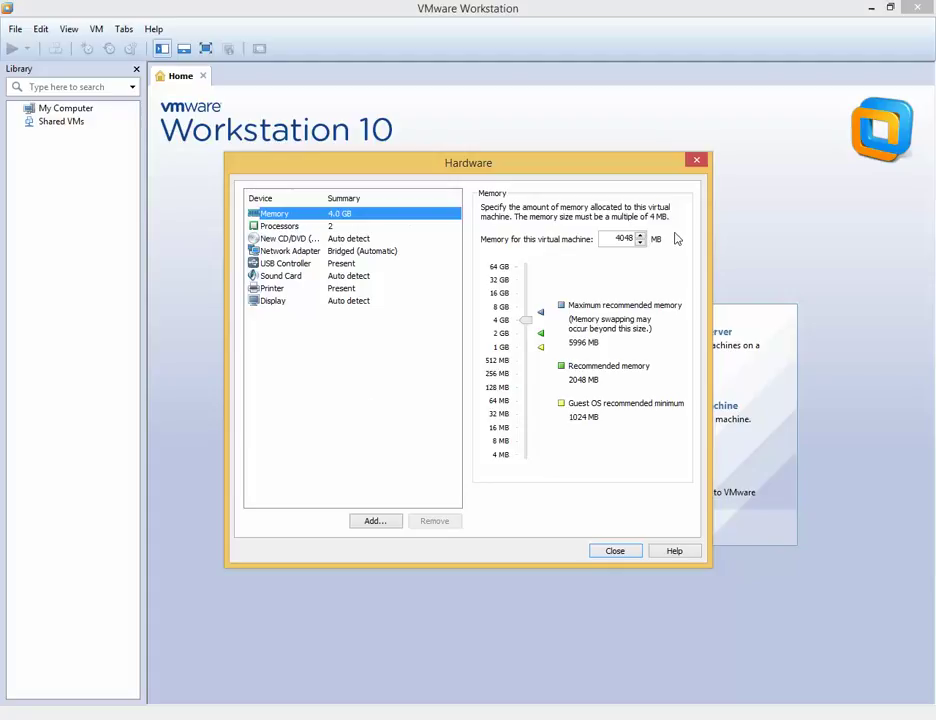
click(281, 227)
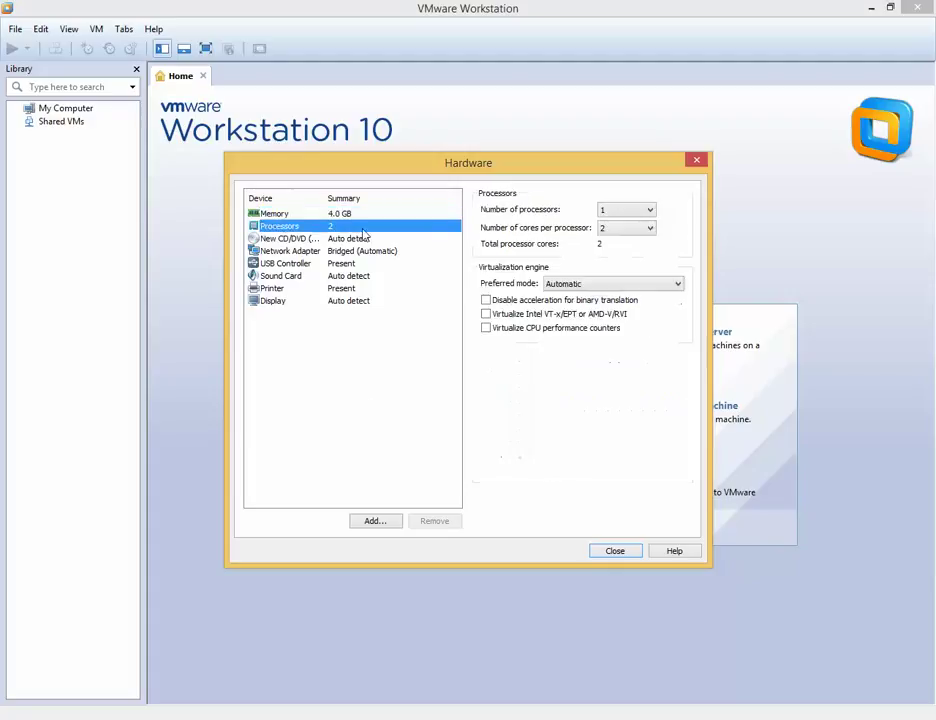
click(302, 240)
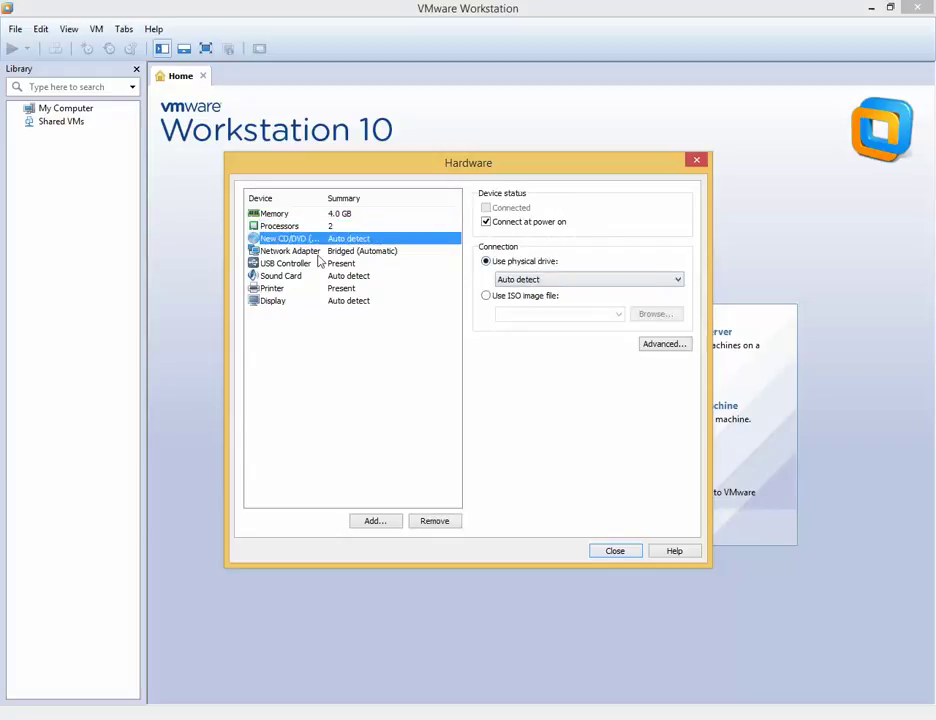
click(412, 251)
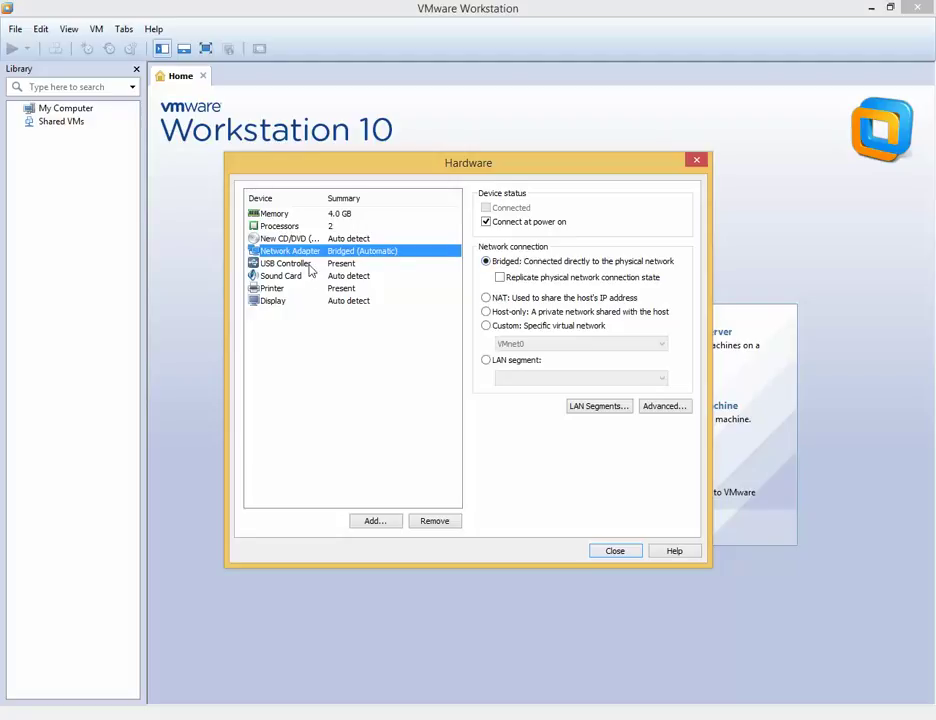
click(305, 264)
click(305, 276)
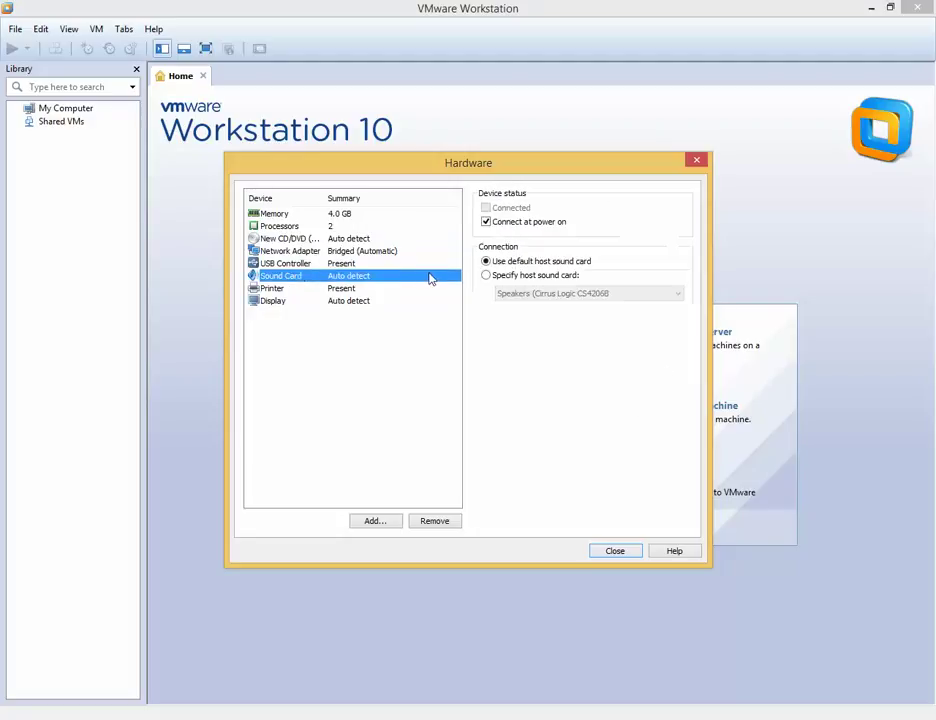
click(332, 290)
click(319, 302)
click(318, 290)
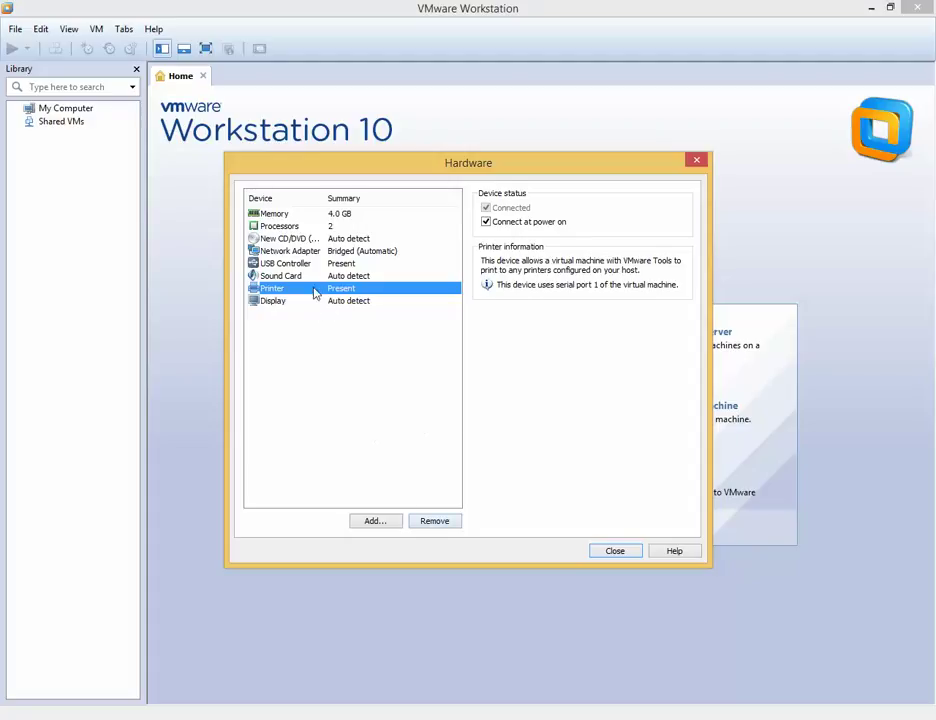
click(300, 252)
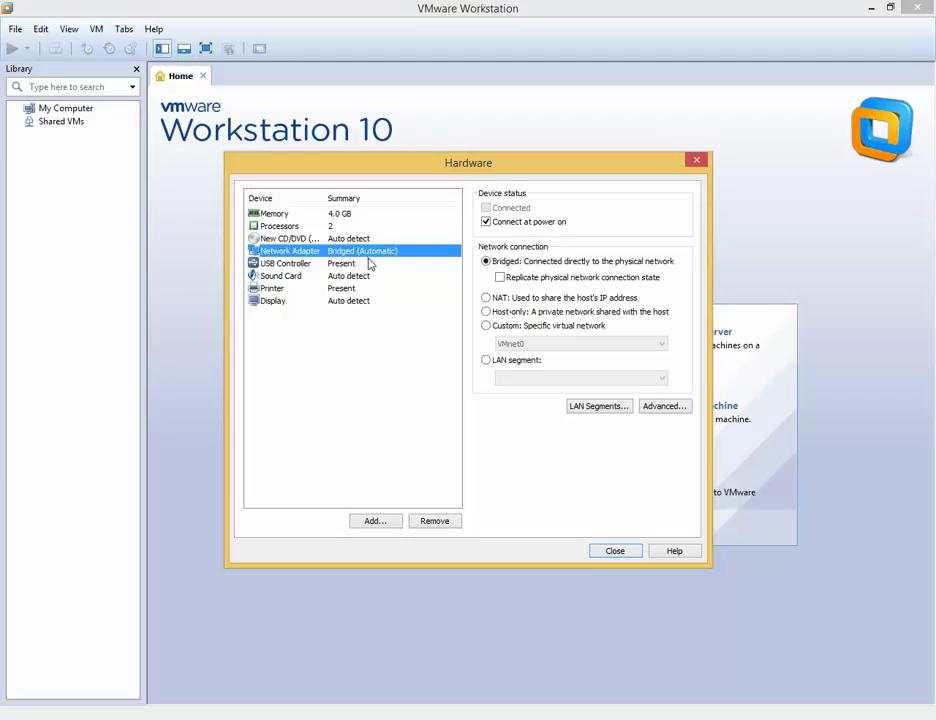
click(375, 521)
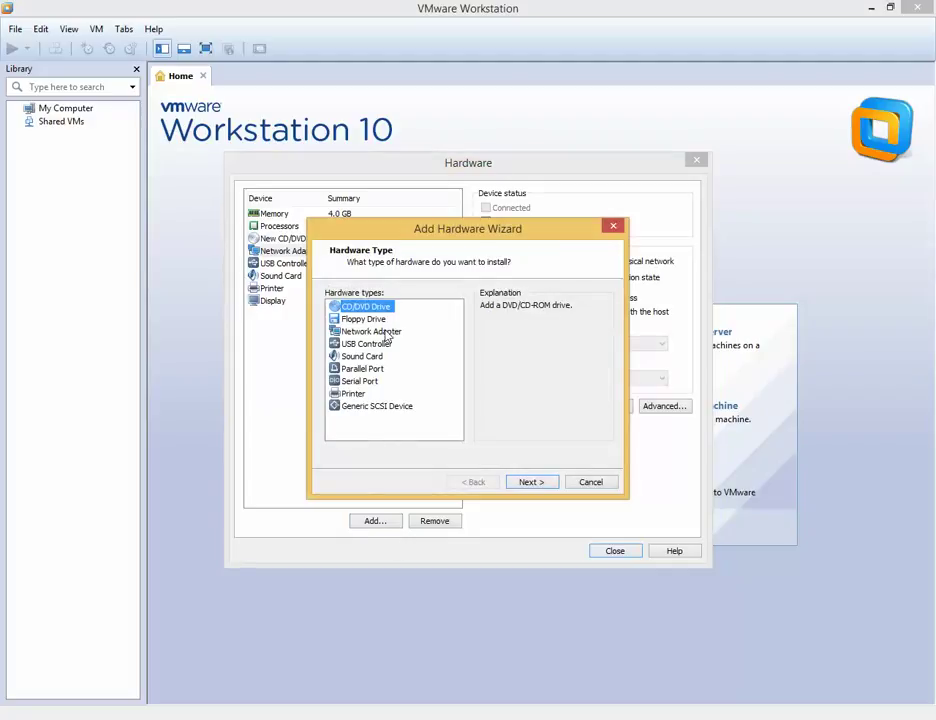
Step: Choose Network Adapter as the hardware type to add in the Add Hardware Wizard
click(382, 332)
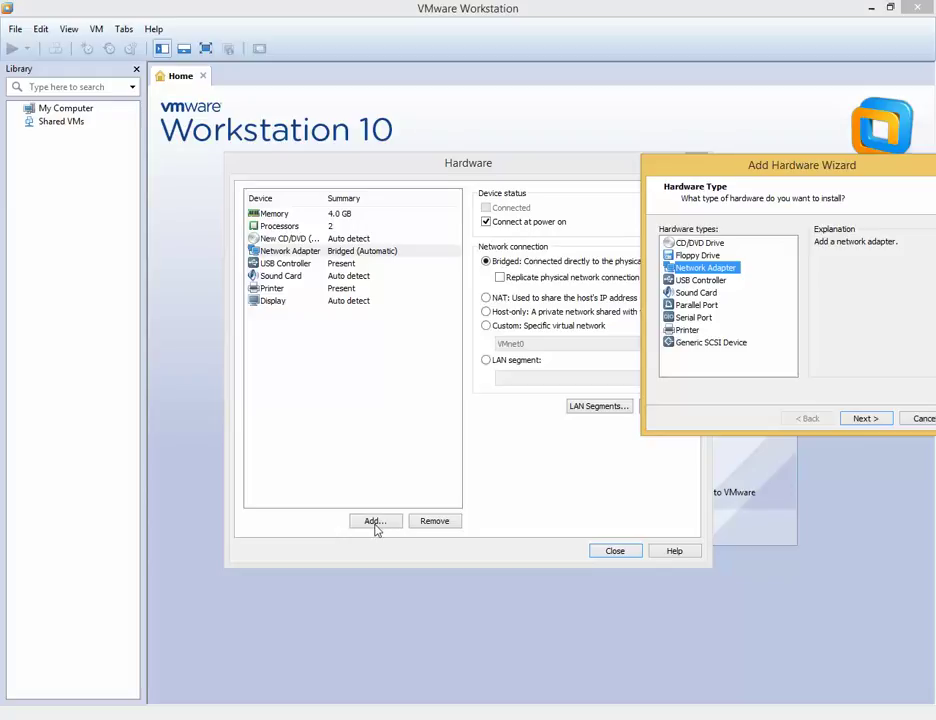
drag(800, 168, 512, 206)
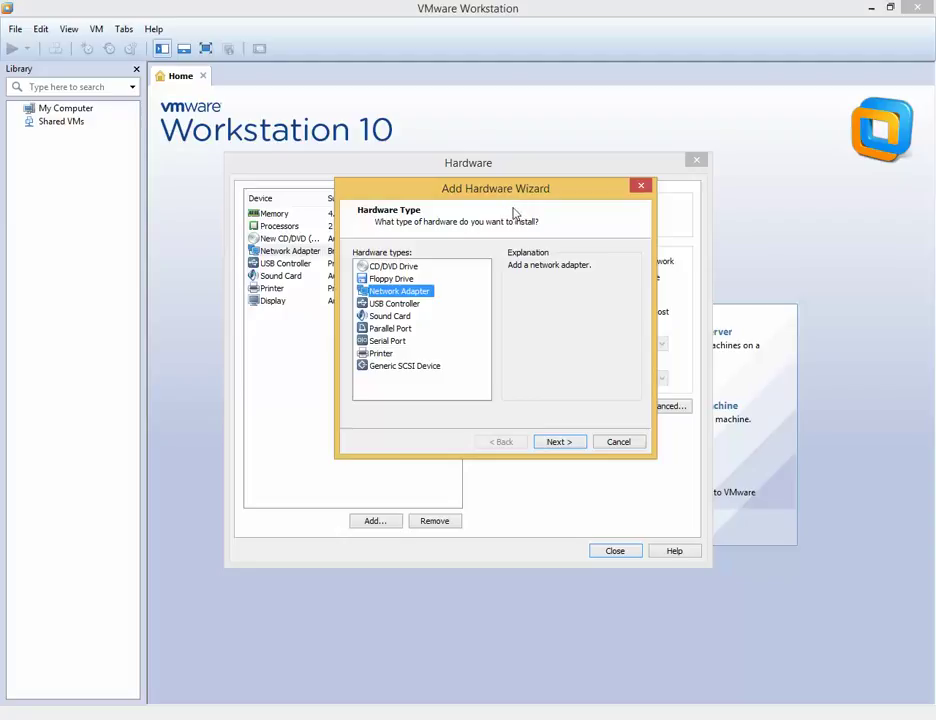
click(393, 279)
click(404, 294)
click(557, 442)
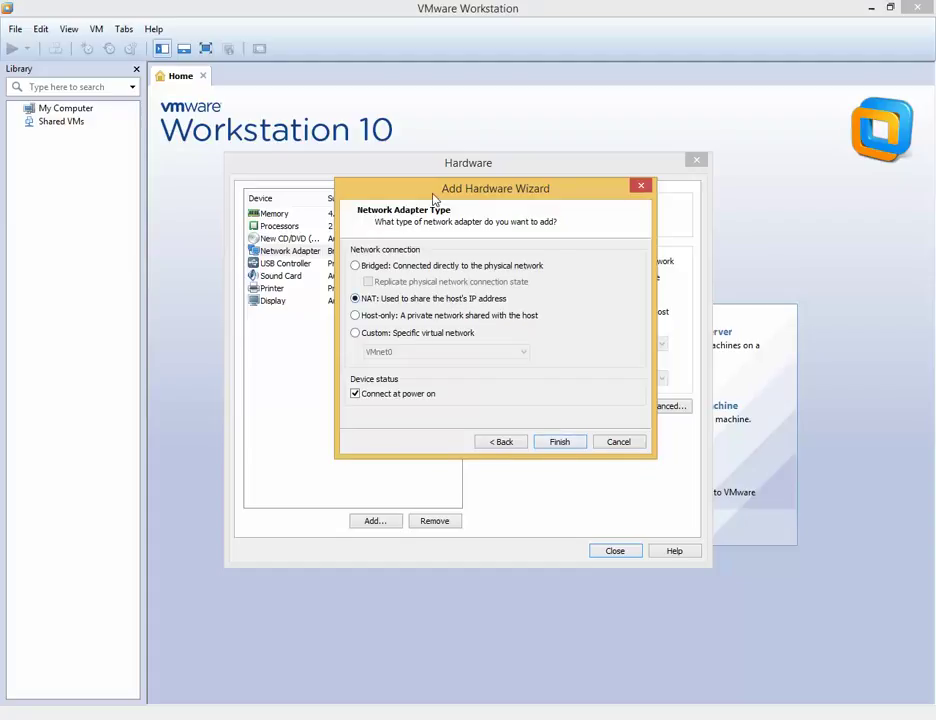
Step: Connect the new adapter to Custom: VMnet1 (Host-only) and finish adding it
drag(433, 199, 433, 344)
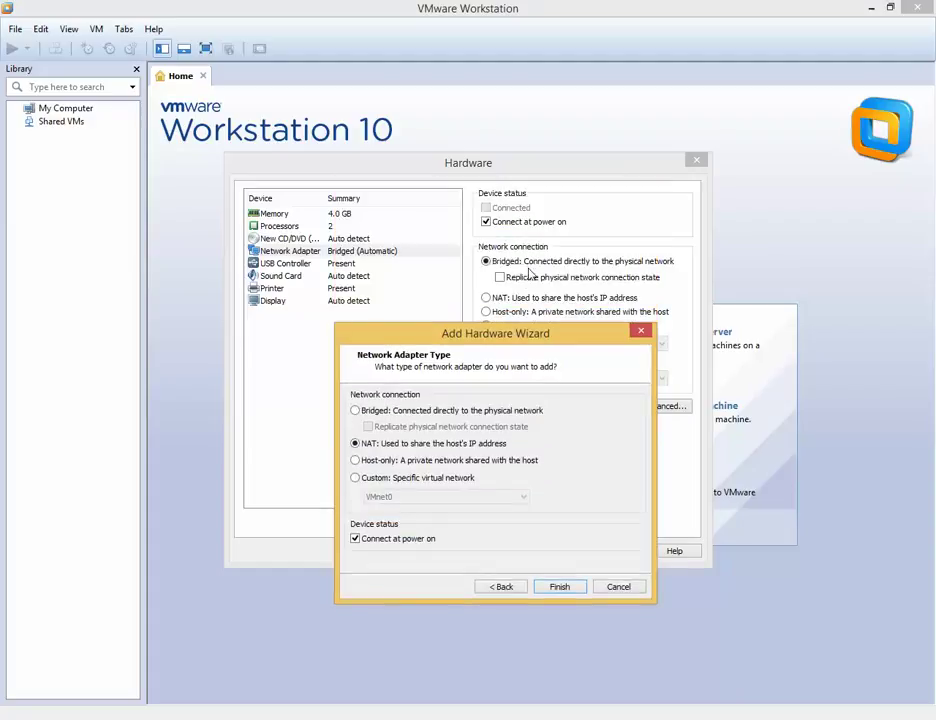
click(445, 479)
drag(493, 336, 511, 269)
click(530, 430)
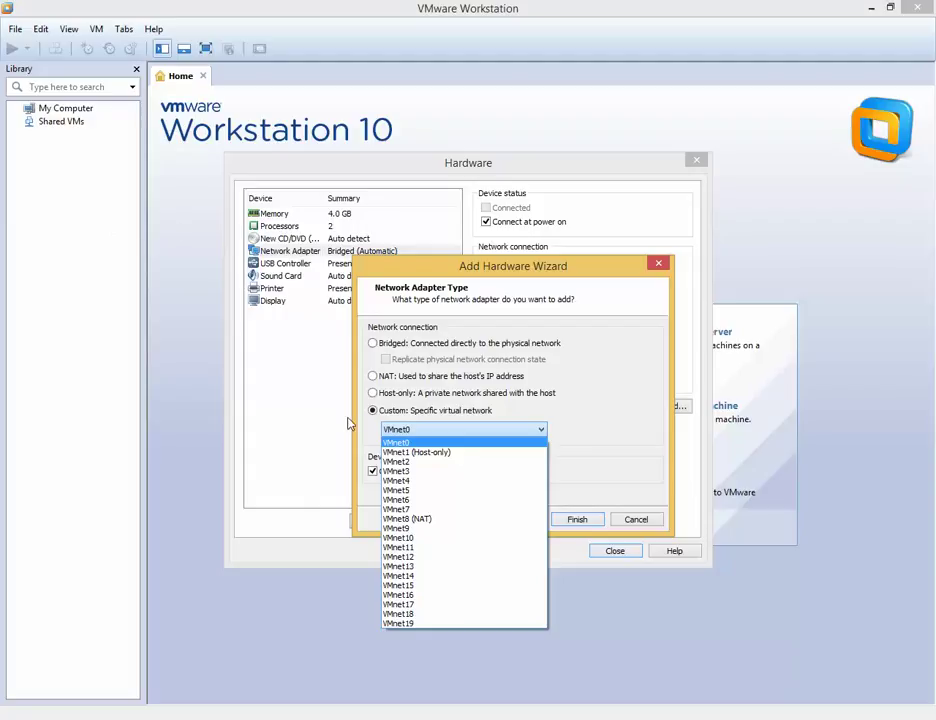
click(437, 455)
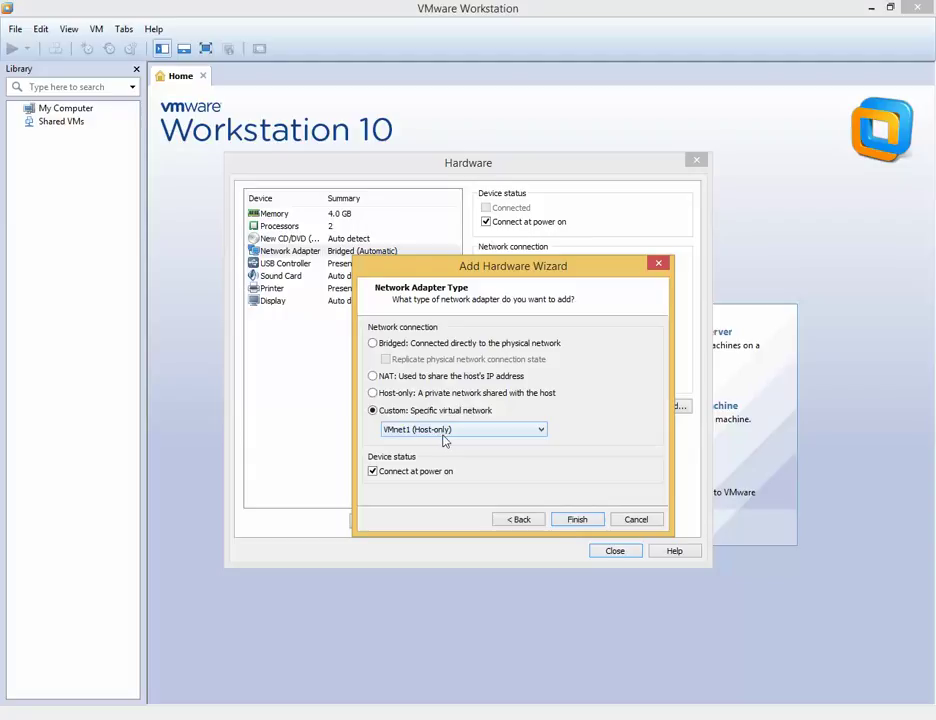
click(590, 522)
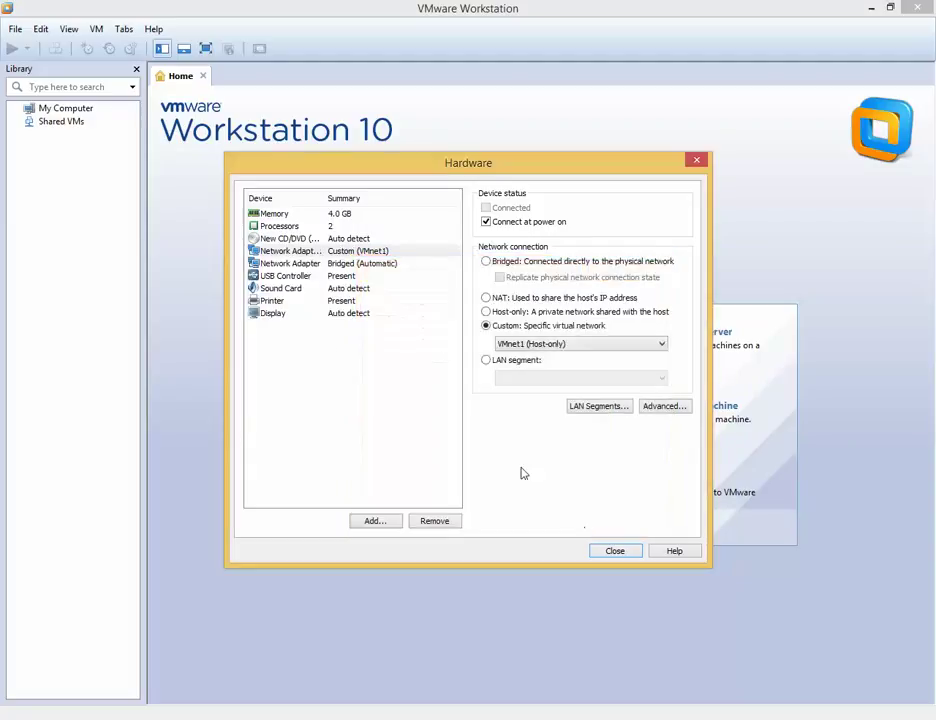
Step: Check the bridged and VMnet1 adapters, close Hardware, and finish creating the Windows Server 2012 VM
click(351, 264)
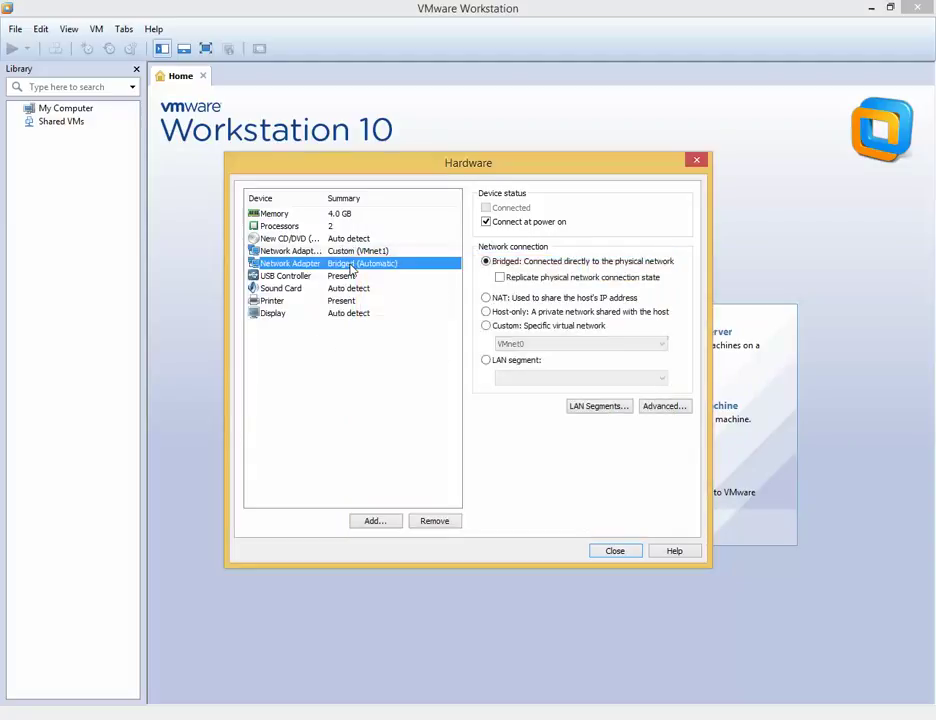
click(346, 253)
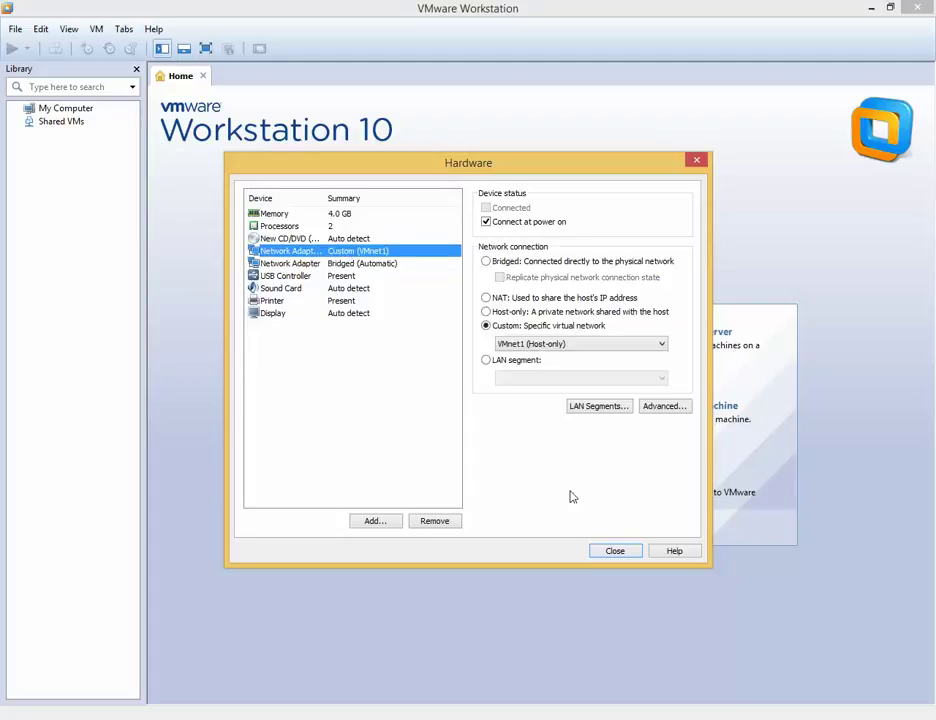
click(605, 553)
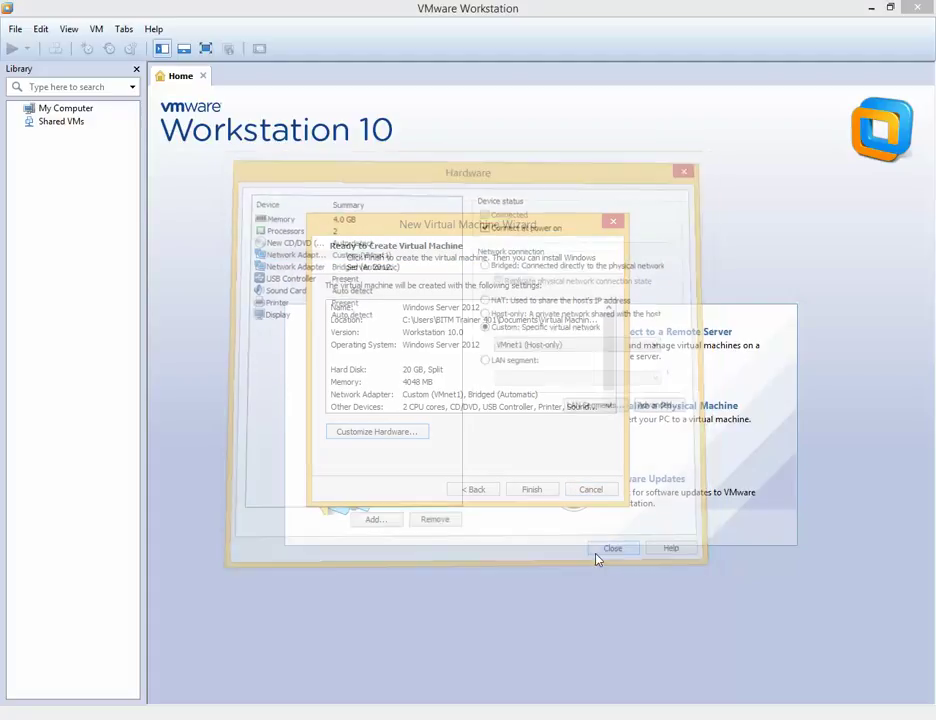
click(532, 491)
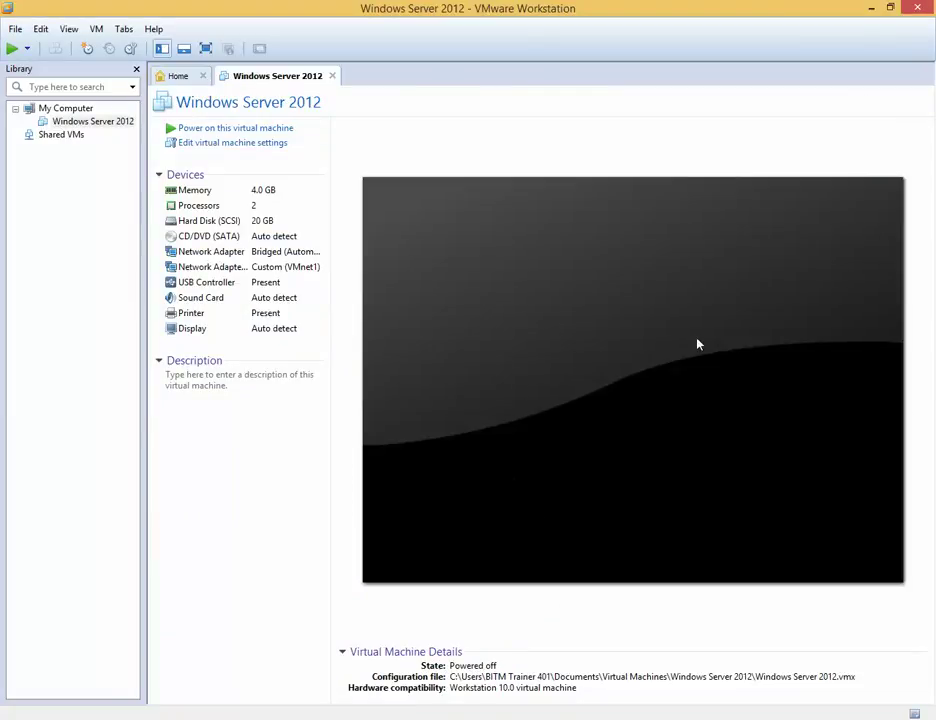
Step: Close the Home tab, then open and cancel the Windows Server 2012 machine's settings
click(202, 76)
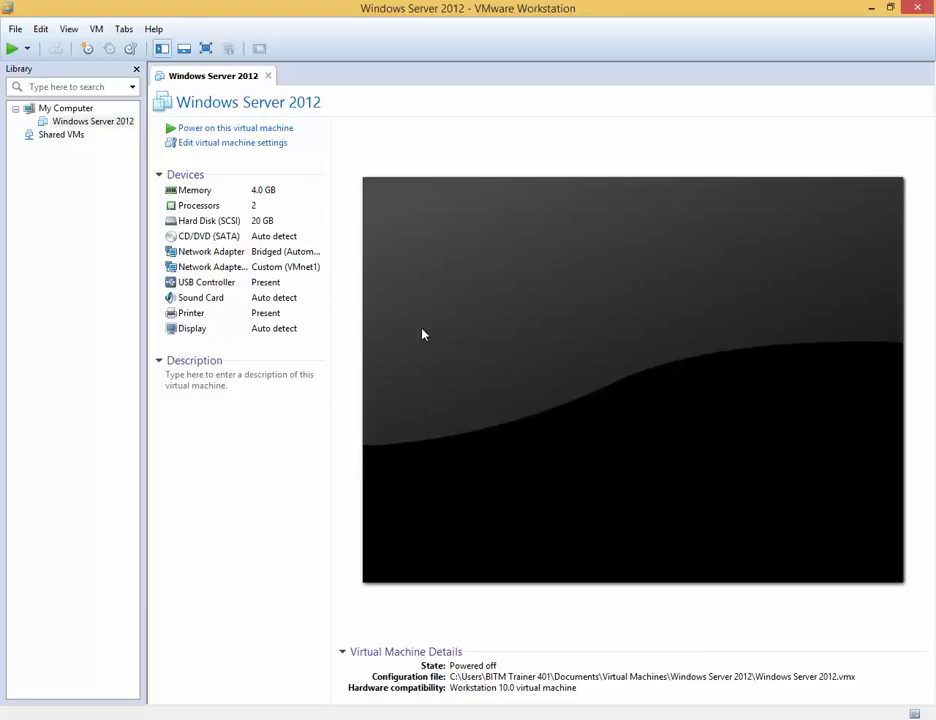
click(268, 145)
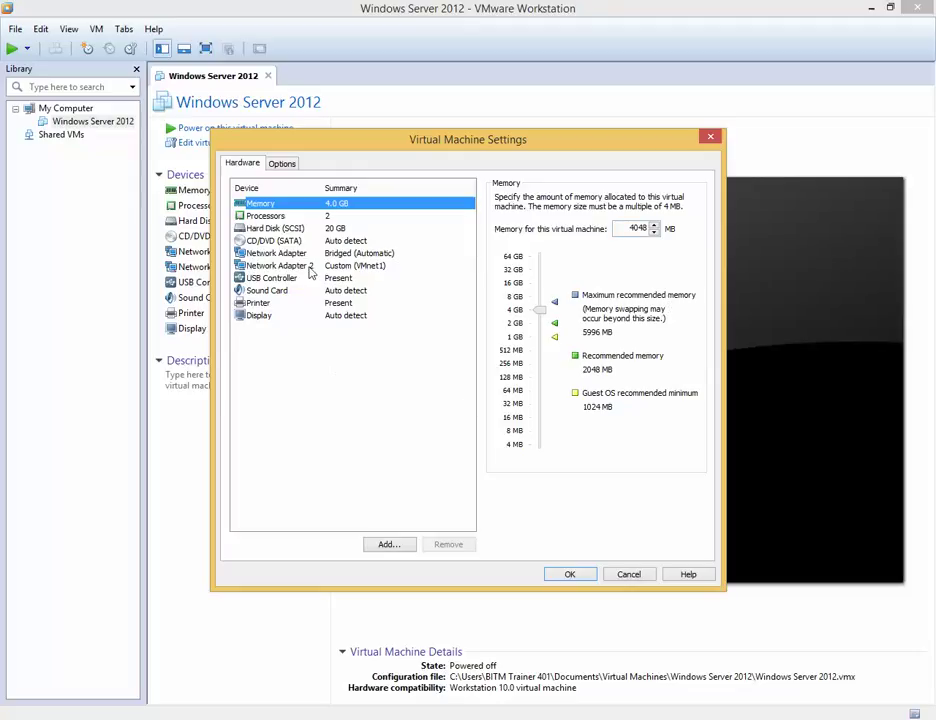
click(629, 573)
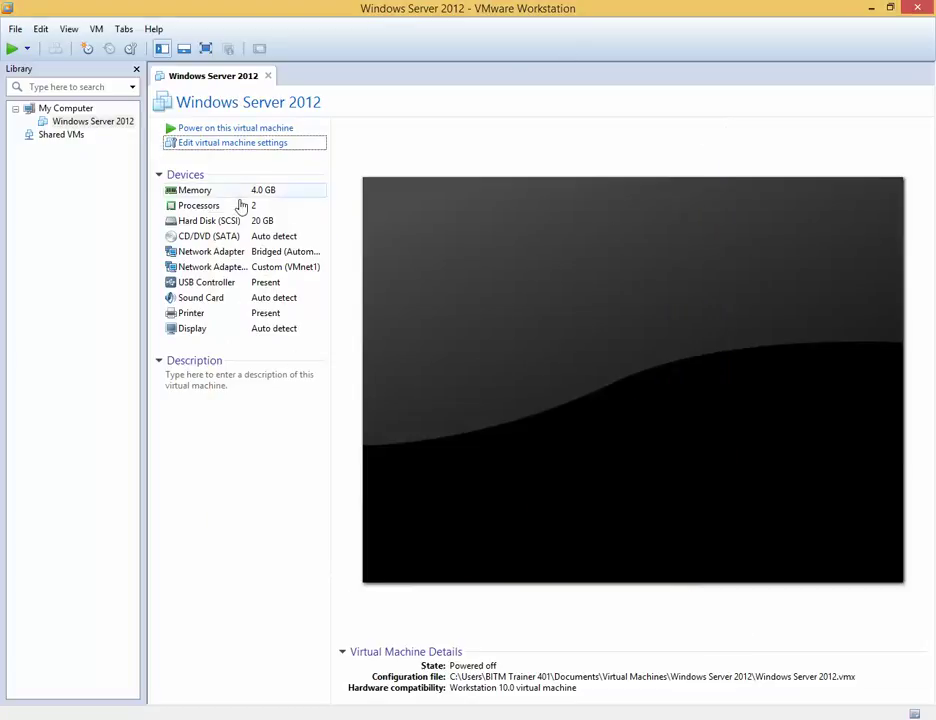
Step: Switch the CD/DVD (SATA) drive to use an ISO image file and browse the C: drive
double_click(241, 242)
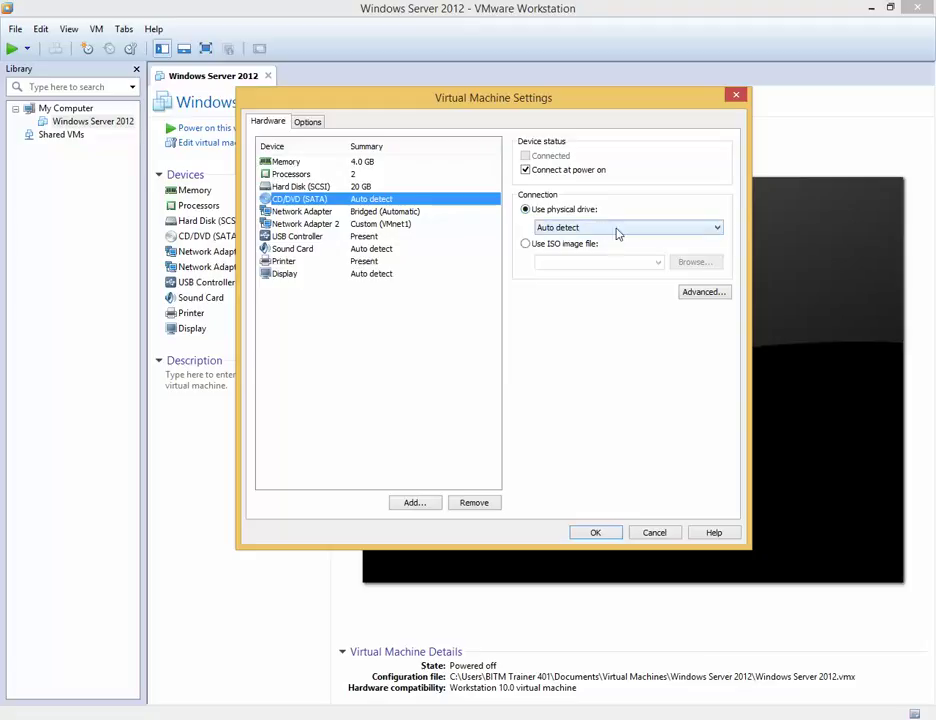
click(564, 250)
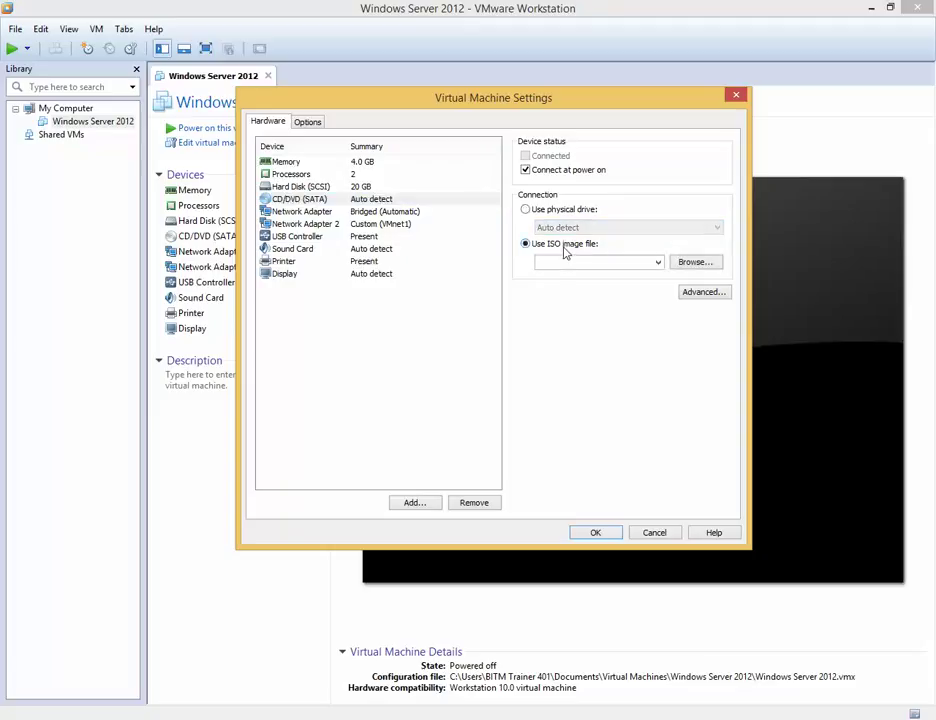
click(687, 261)
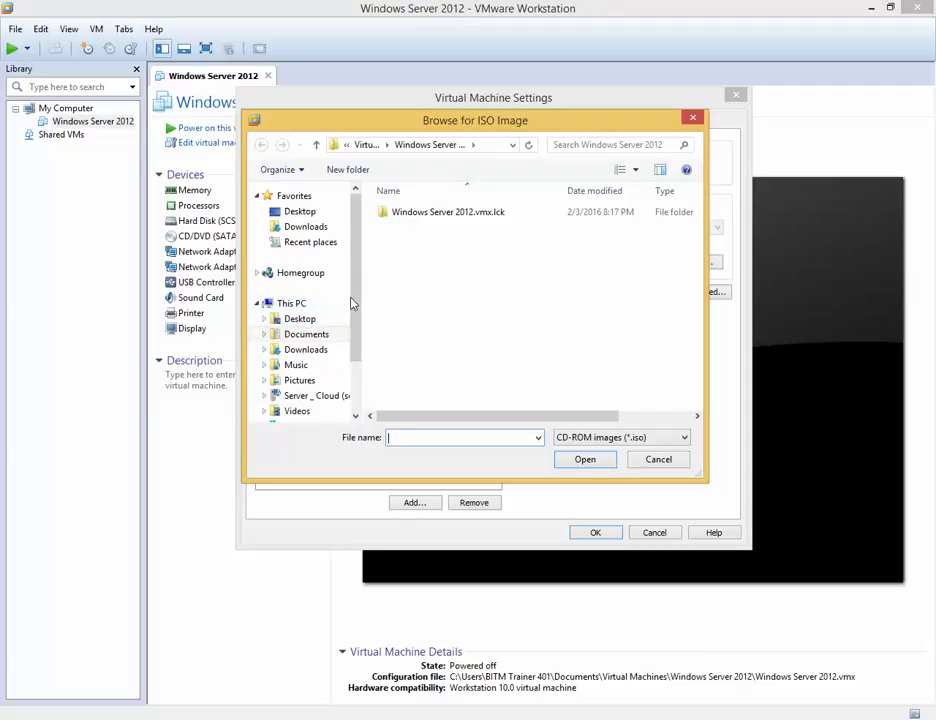
scroll(355, 310, down, 3)
click(312, 359)
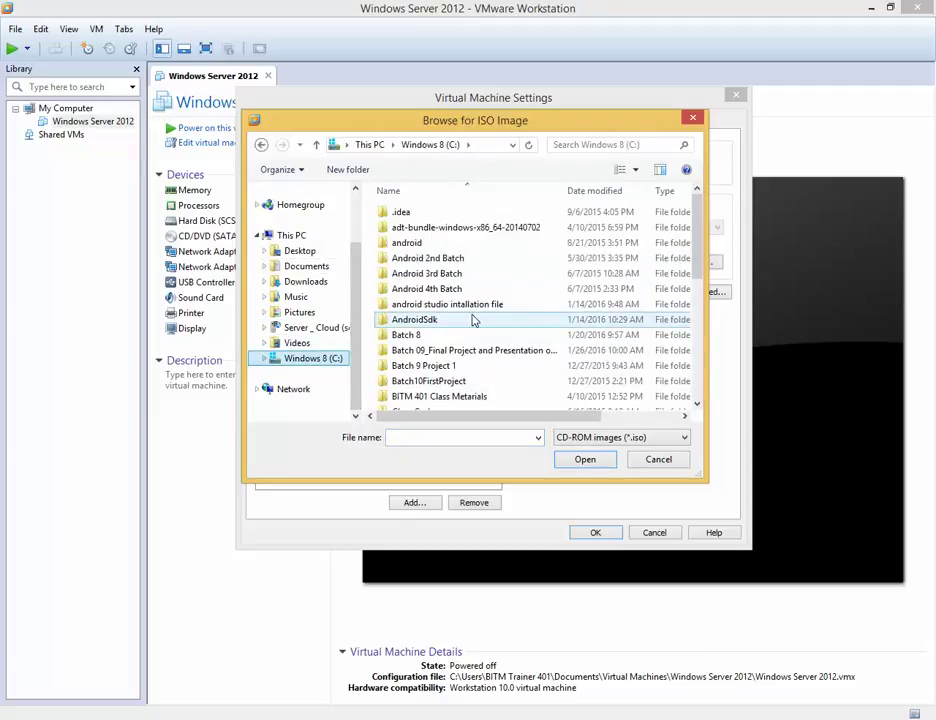
Step: Select windows_server_2012_r2_x64_dvd from the VMware Workstation folder and apply the settings
scroll(474, 320, down, 5)
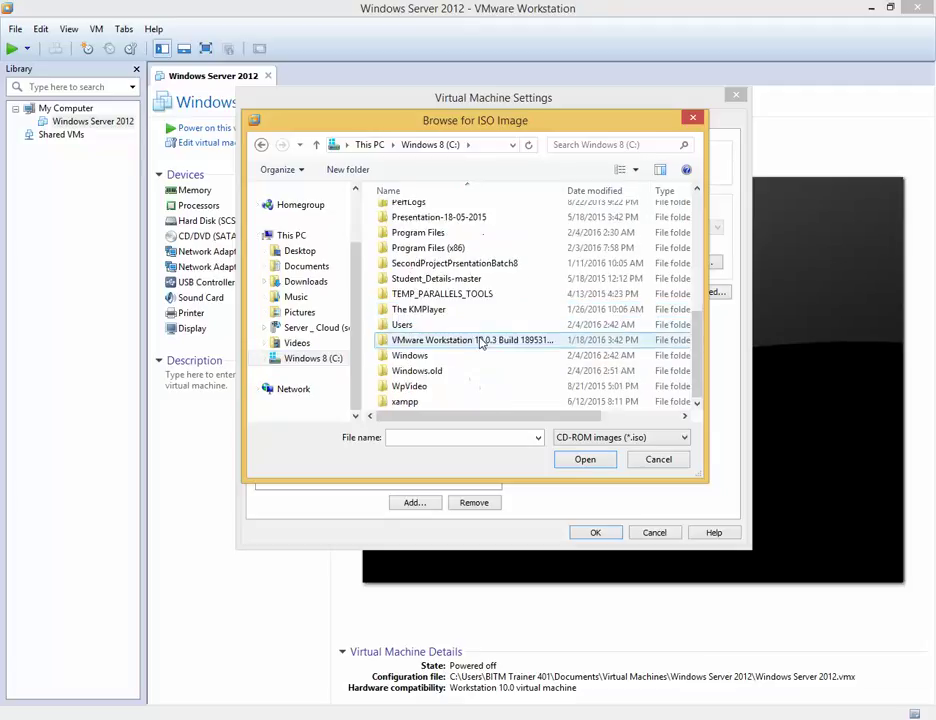
scroll(443, 265, up, 2)
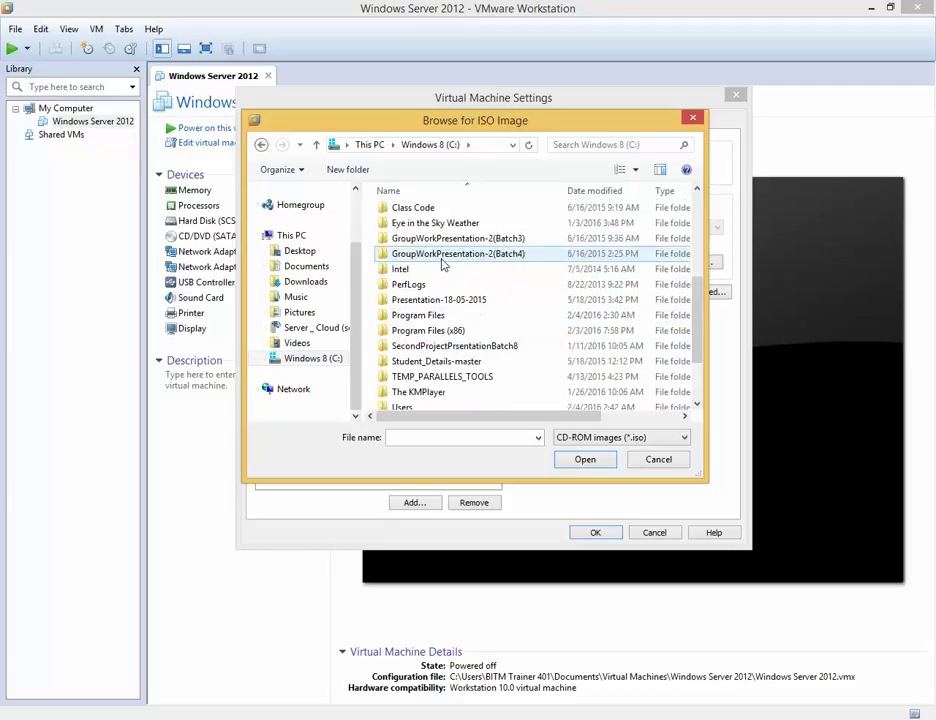
scroll(443, 262, up, 3)
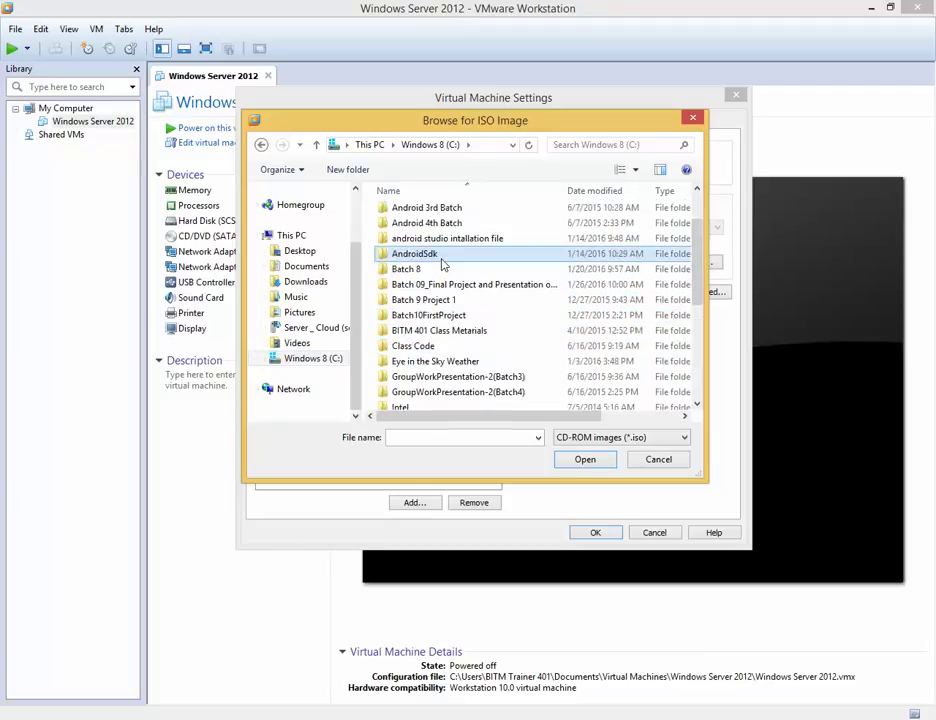
double_click(445, 331)
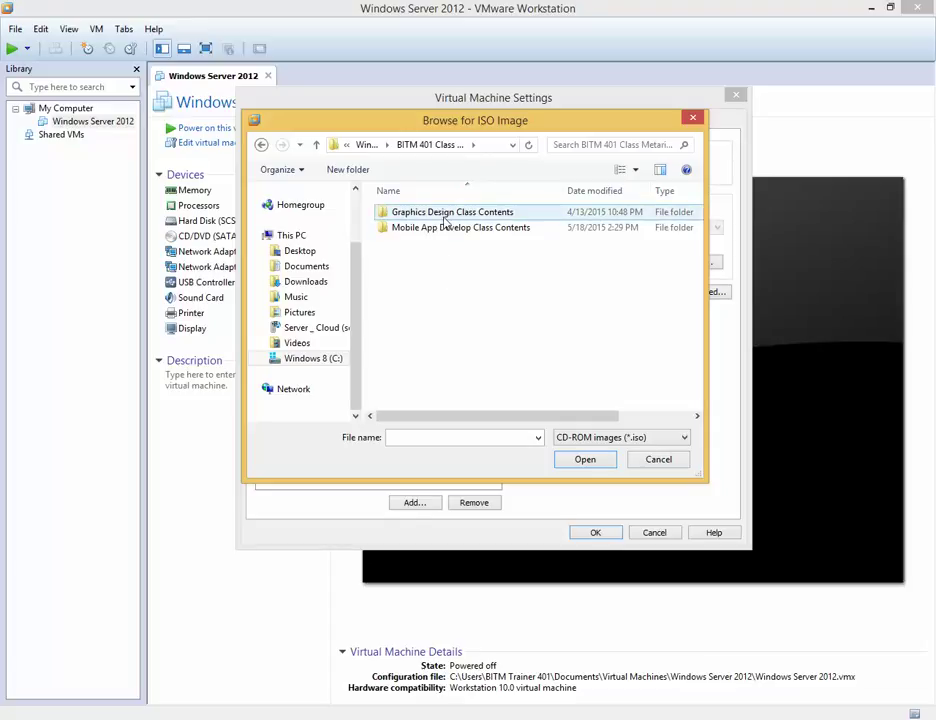
click(362, 144)
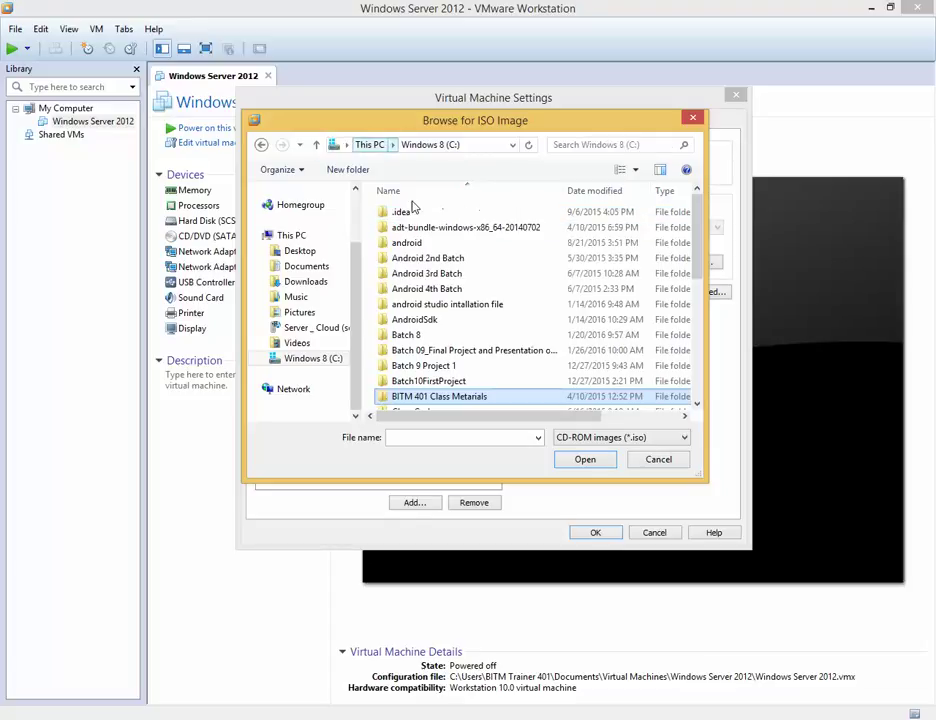
scroll(464, 333, down, 5)
scroll(468, 338, down, 1)
double_click(474, 358)
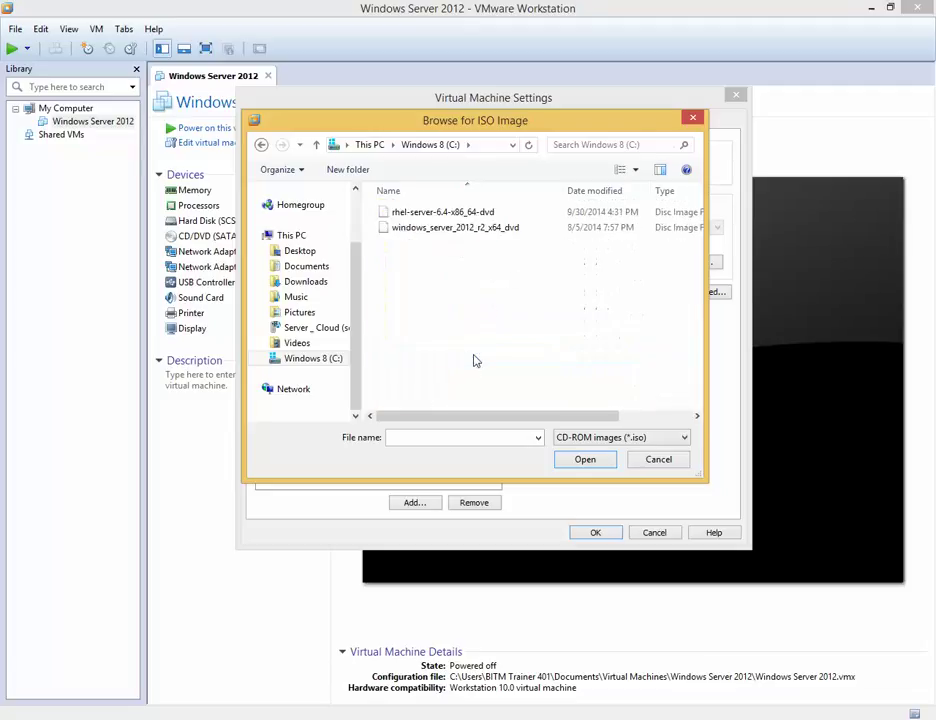
click(446, 230)
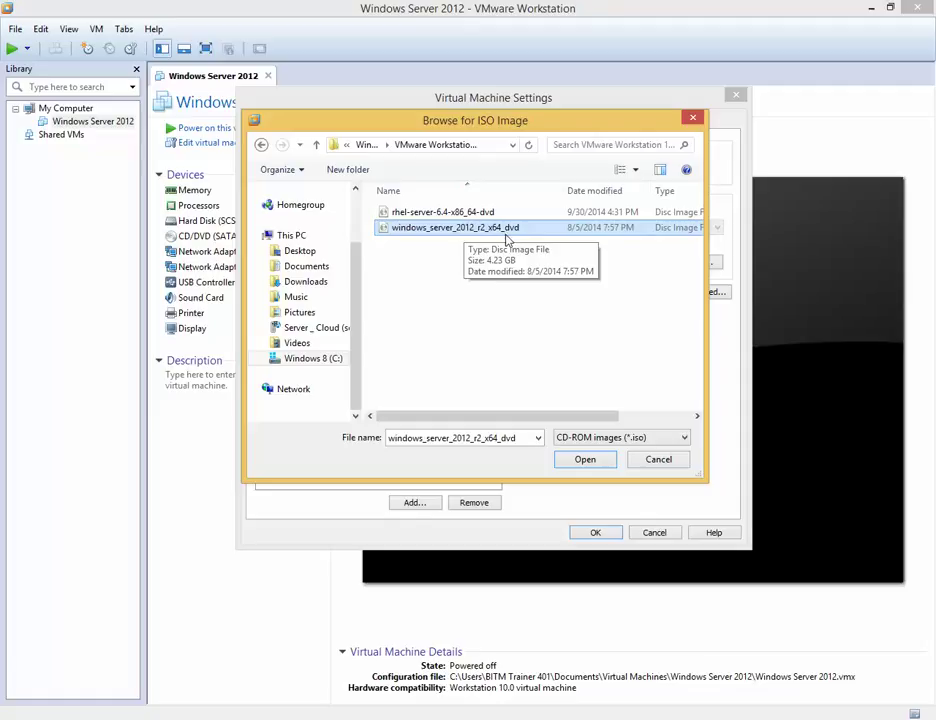
click(598, 461)
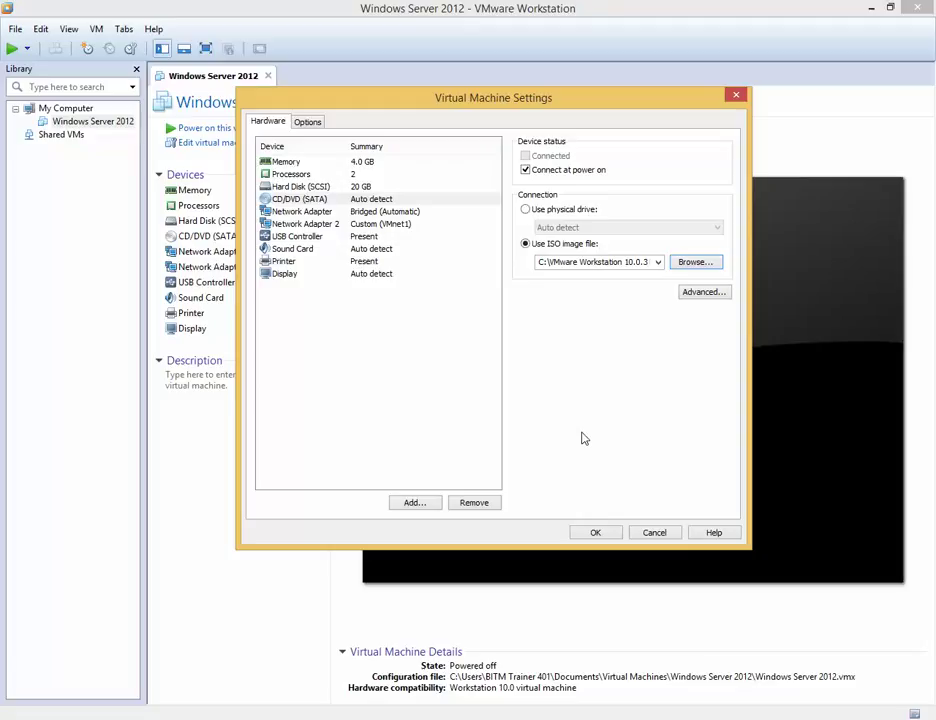
click(594, 536)
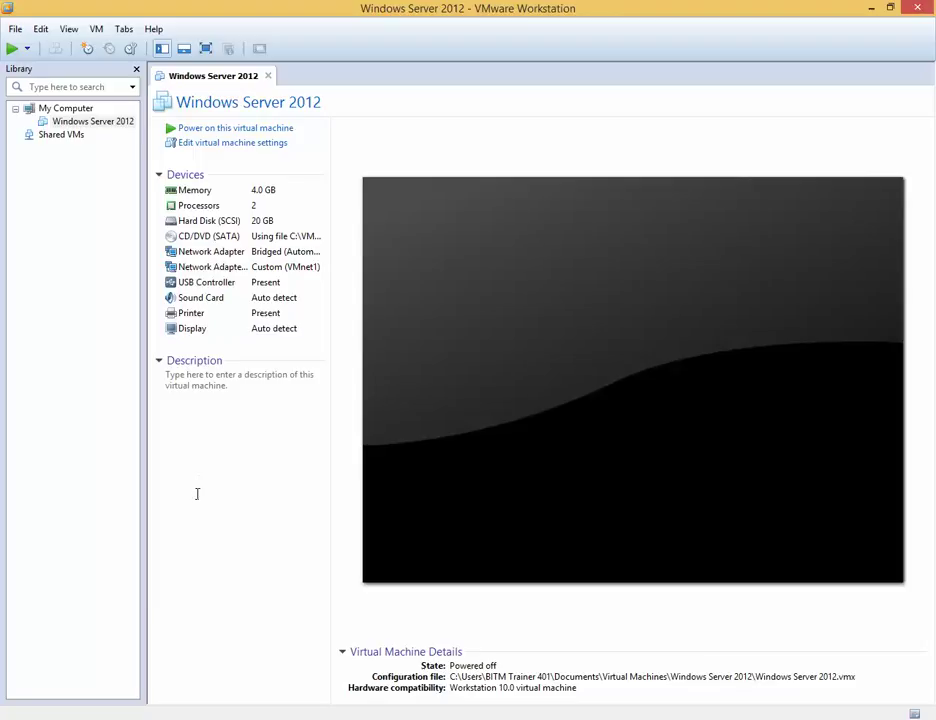
Step: Start the Windows Server 2012 virtual machine from its tab
click(229, 128)
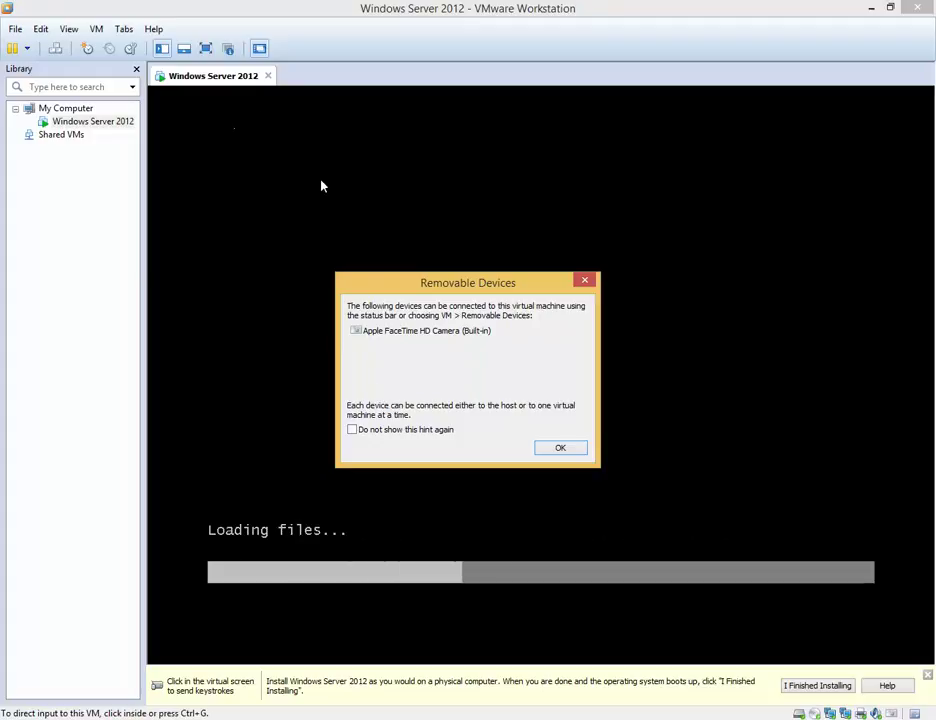
Step: Tick 'Do not show this hint again' on the Removable Devices notice and dismiss it
click(352, 429)
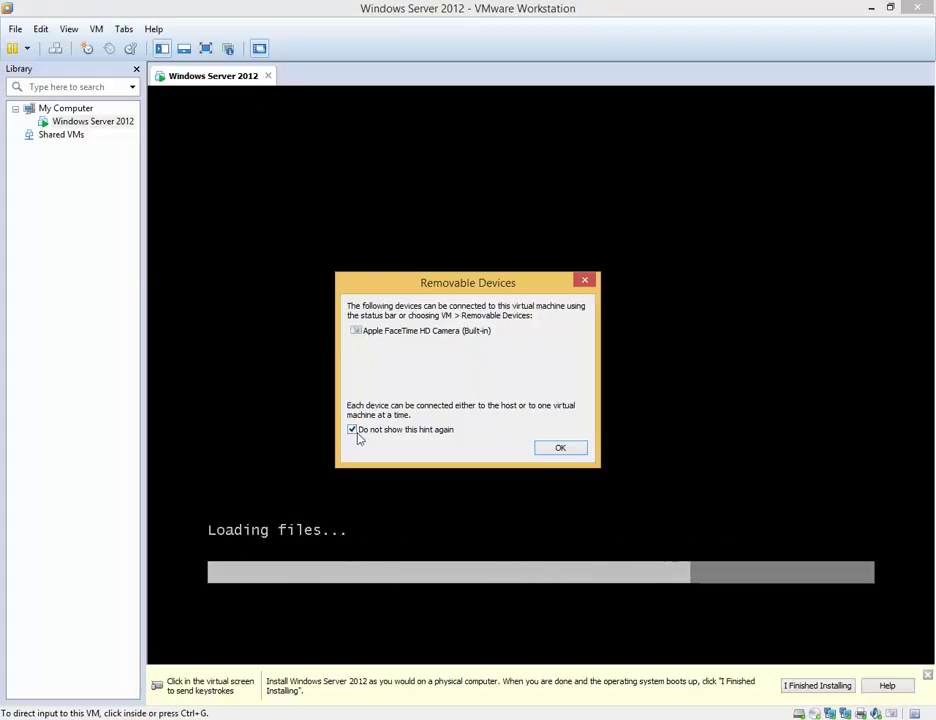
click(558, 448)
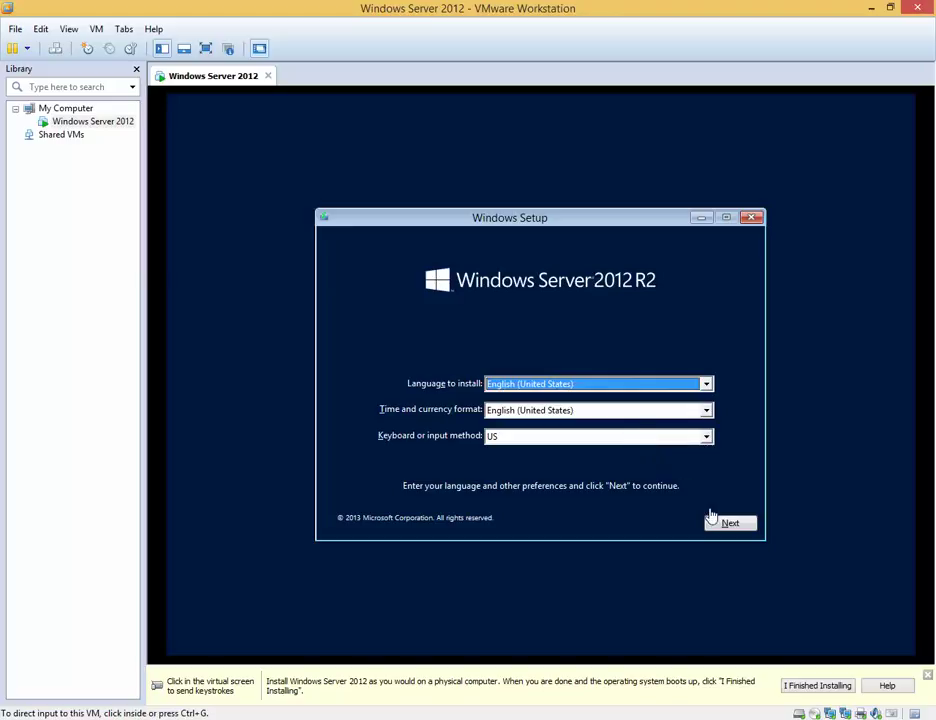
Step: Accept the English (United States) language and US keyboard defaults, then choose Install now
click(730, 531)
click(730, 531)
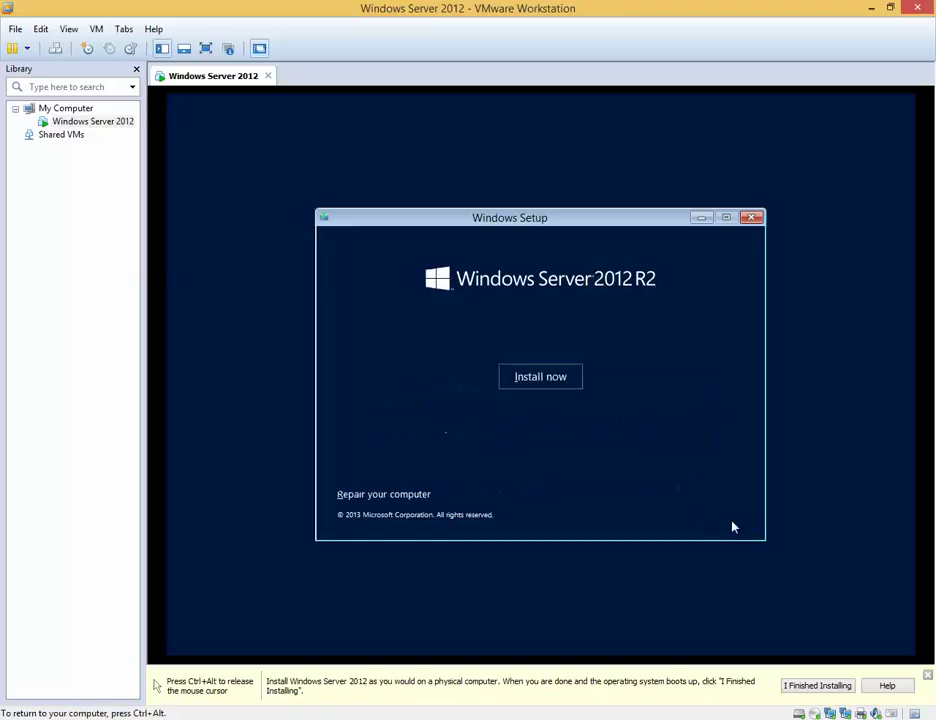
click(554, 378)
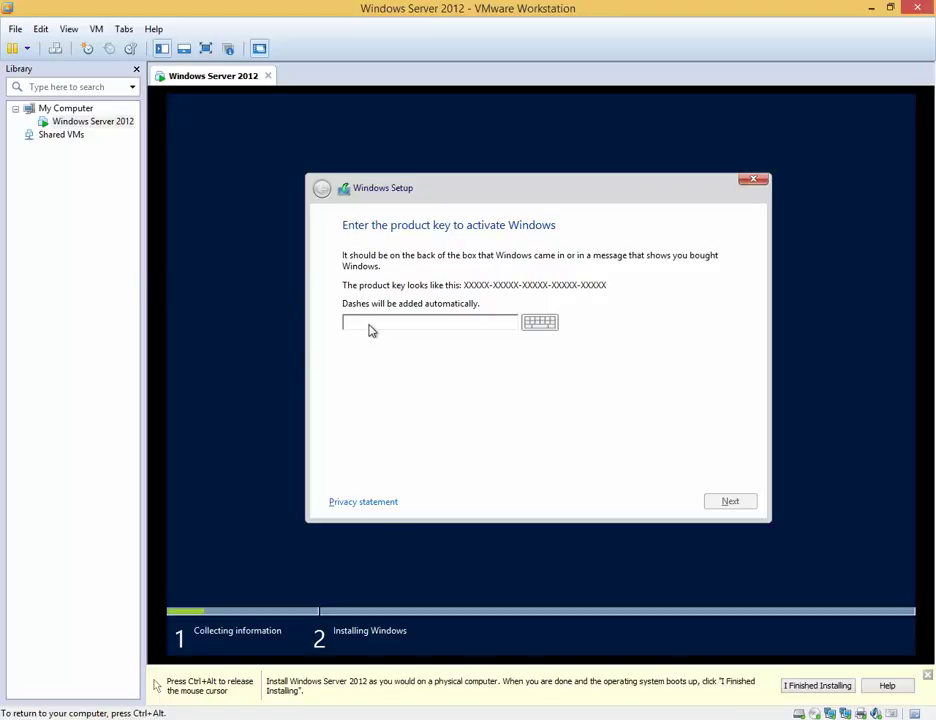
Step: Enter the Windows product key, correcting typos, and submit it
text(DVG)
key(BackSpace)
key(BackSpace)
text(B)
text(G)
text(B)
text(V)
text(N)
text(P)
text(F)
text(86)
text(B)
text(JV)
text(T)
text(X)
text(B)
key(BackSpace)
text(K3WKJ-MTB6V)
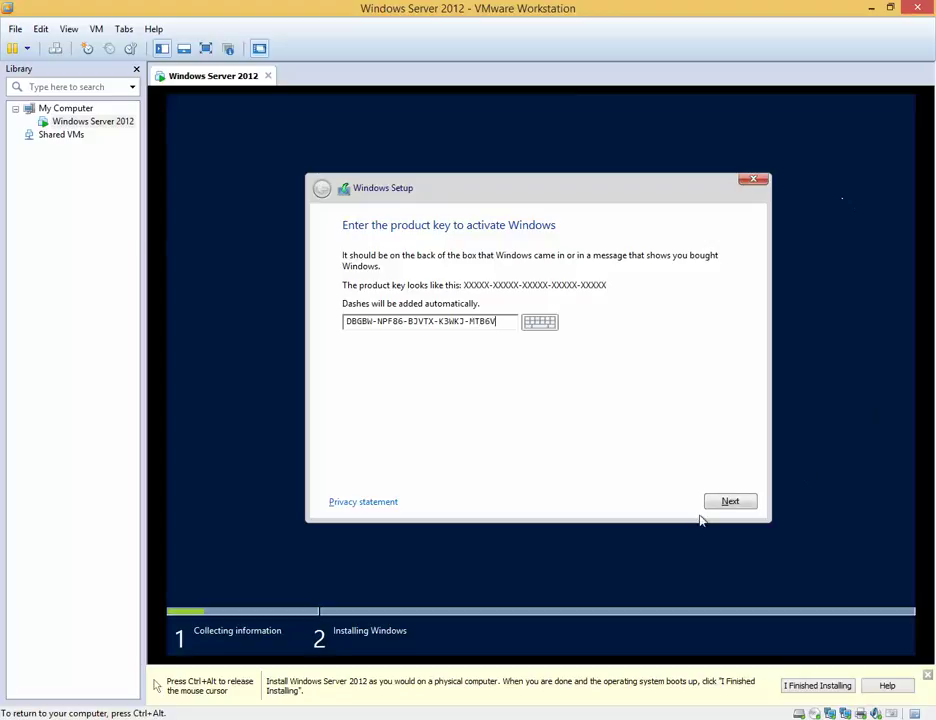
click(728, 503)
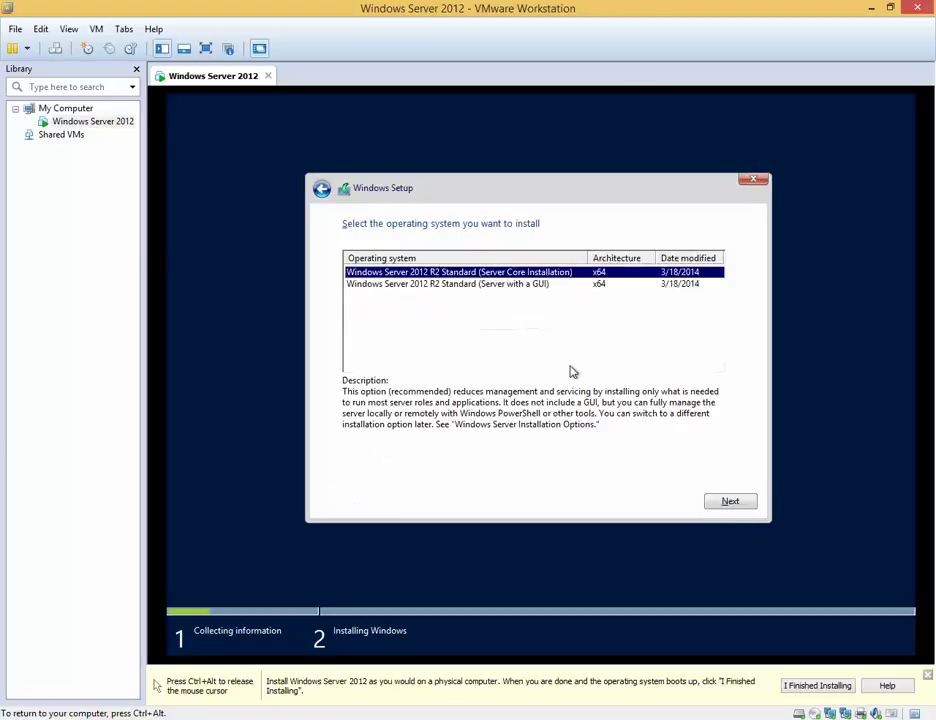
Step: Pick the Server with a GUI edition and accept the license terms, reconfirming after going back once
click(534, 287)
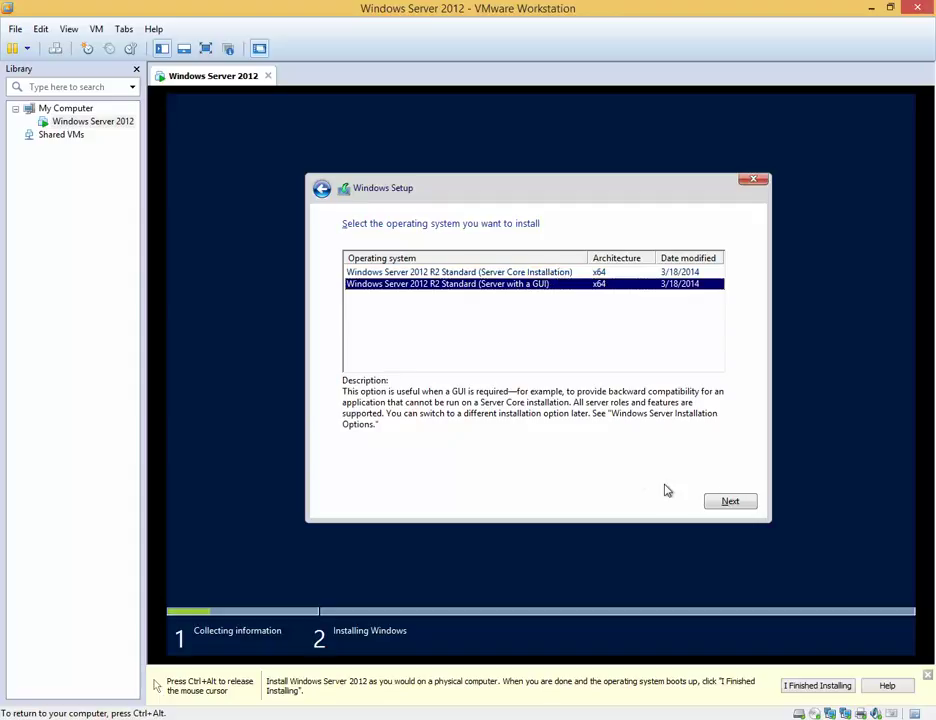
click(731, 503)
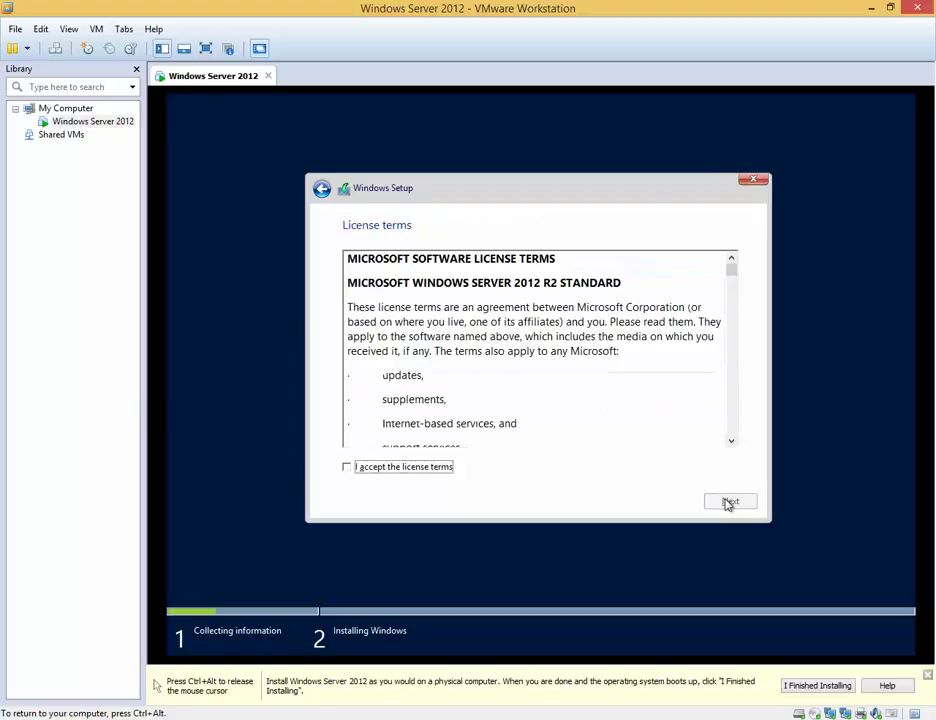
click(421, 468)
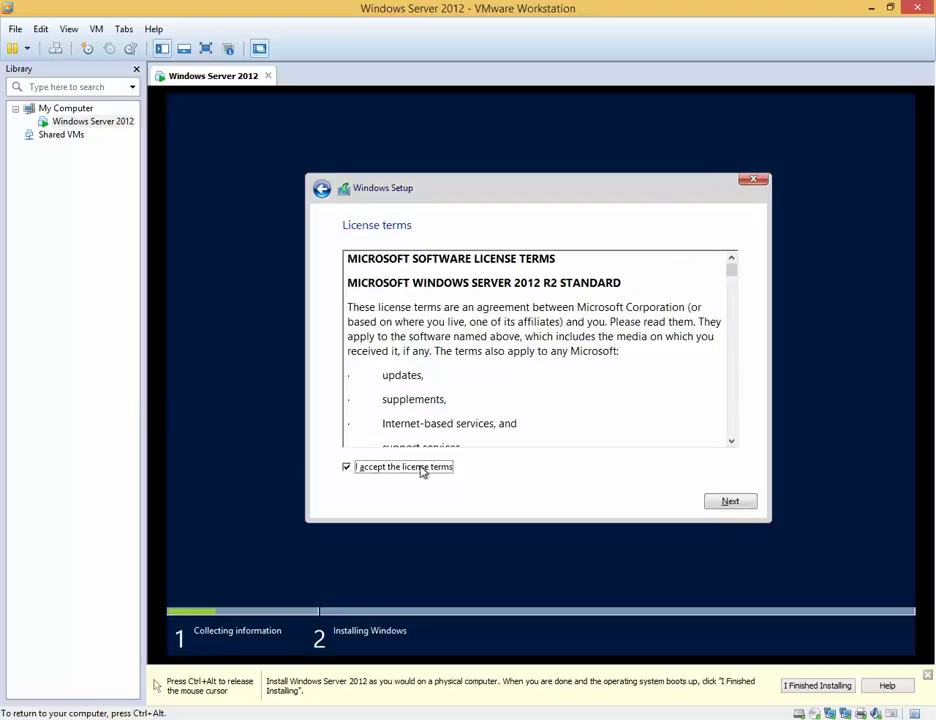
click(321, 189)
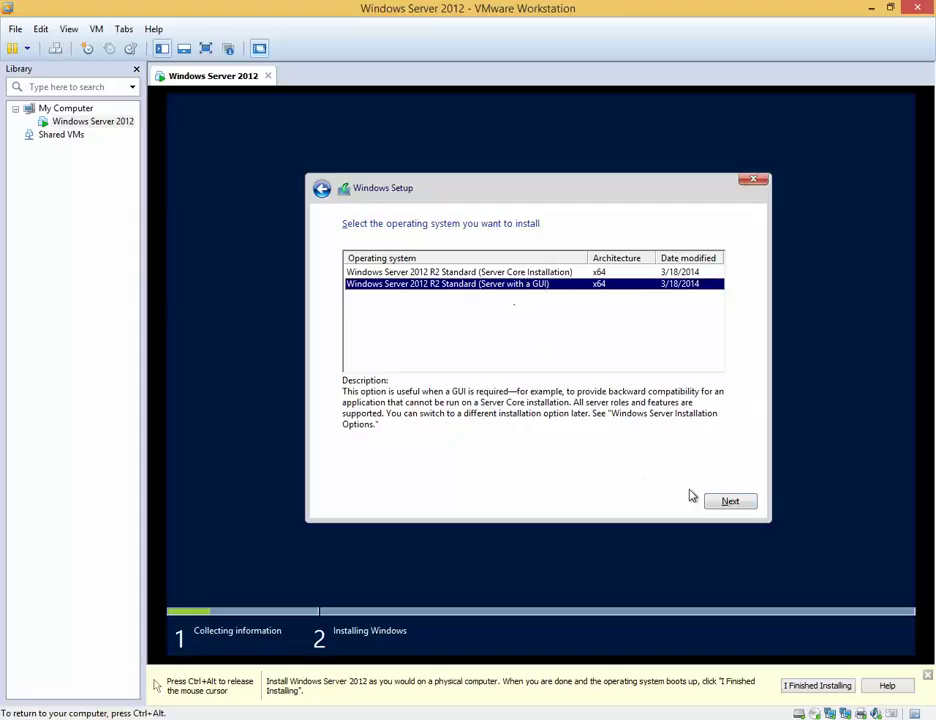
click(722, 502)
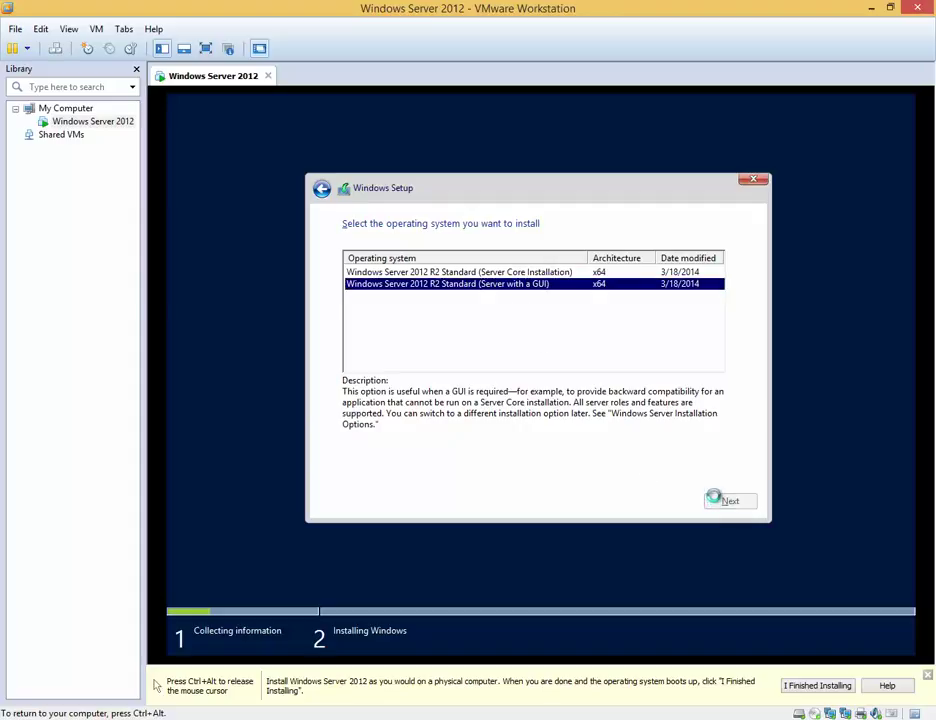
key(alt+a)
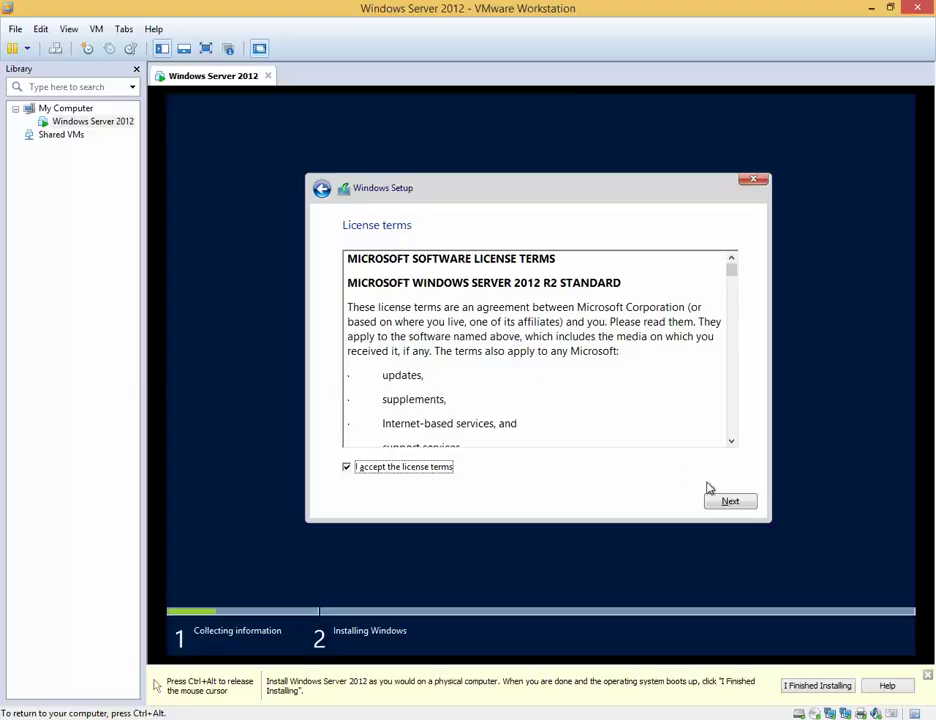
click(739, 502)
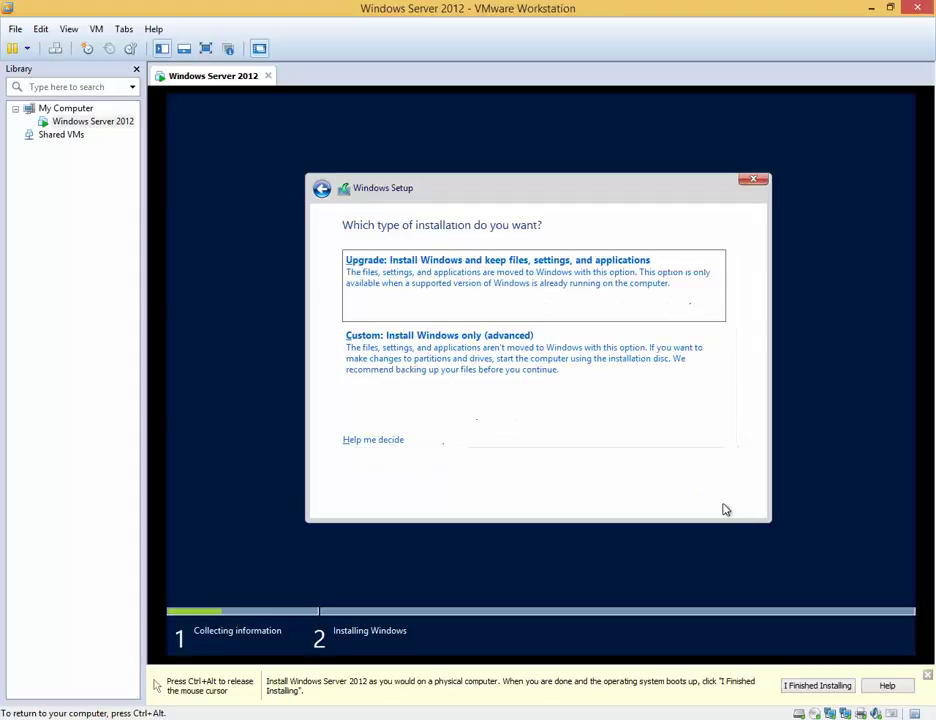
Step: Choose a Custom install, create a new partition on Drive 0's unallocated space, and install to Partition 2
click(535, 365)
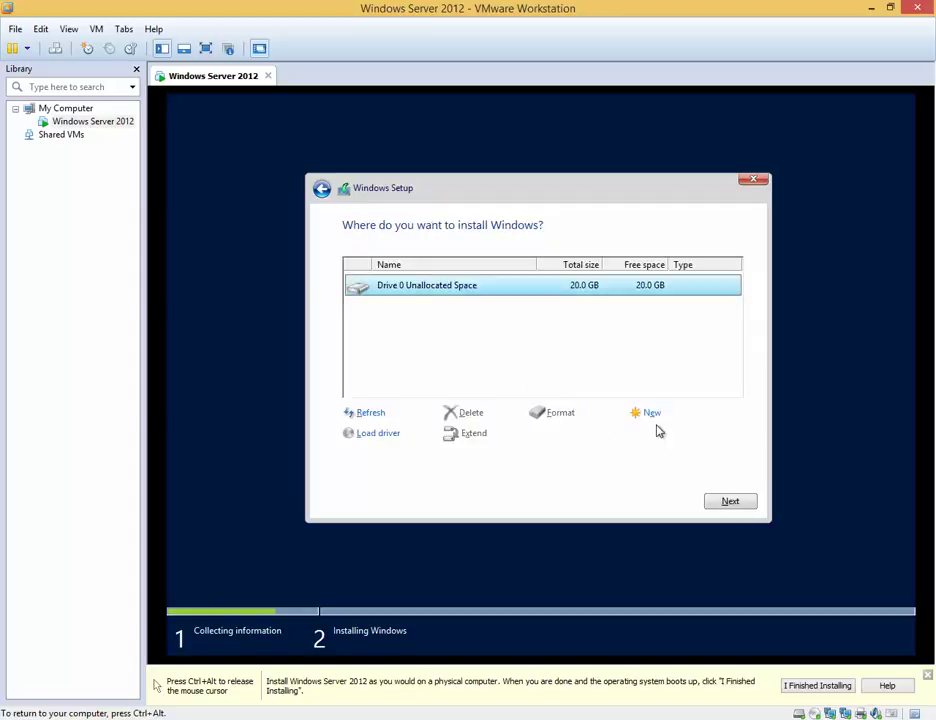
click(655, 414)
click(662, 438)
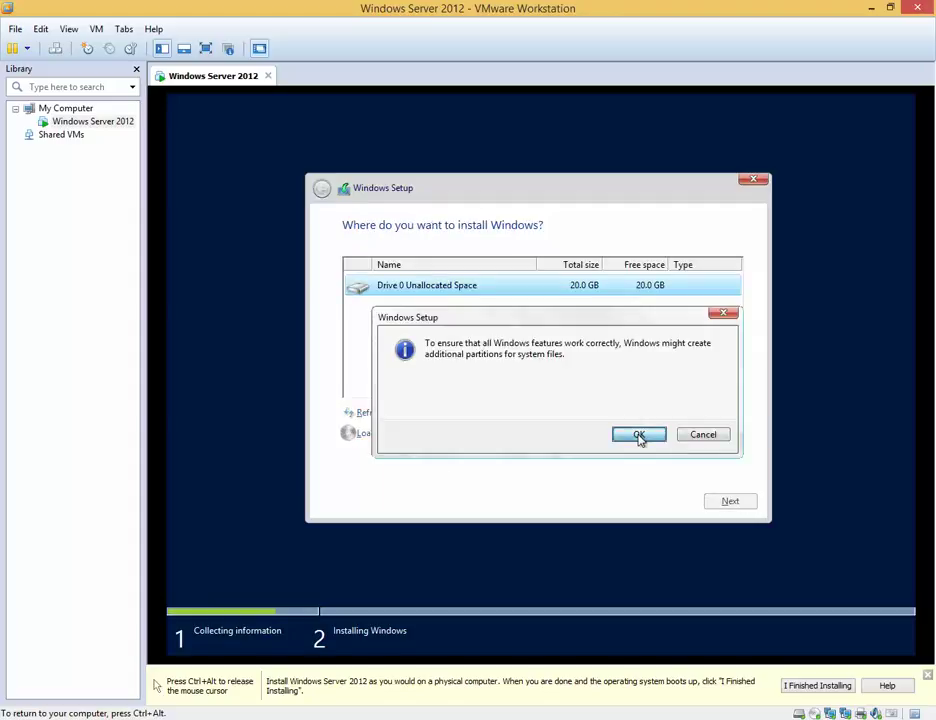
click(639, 435)
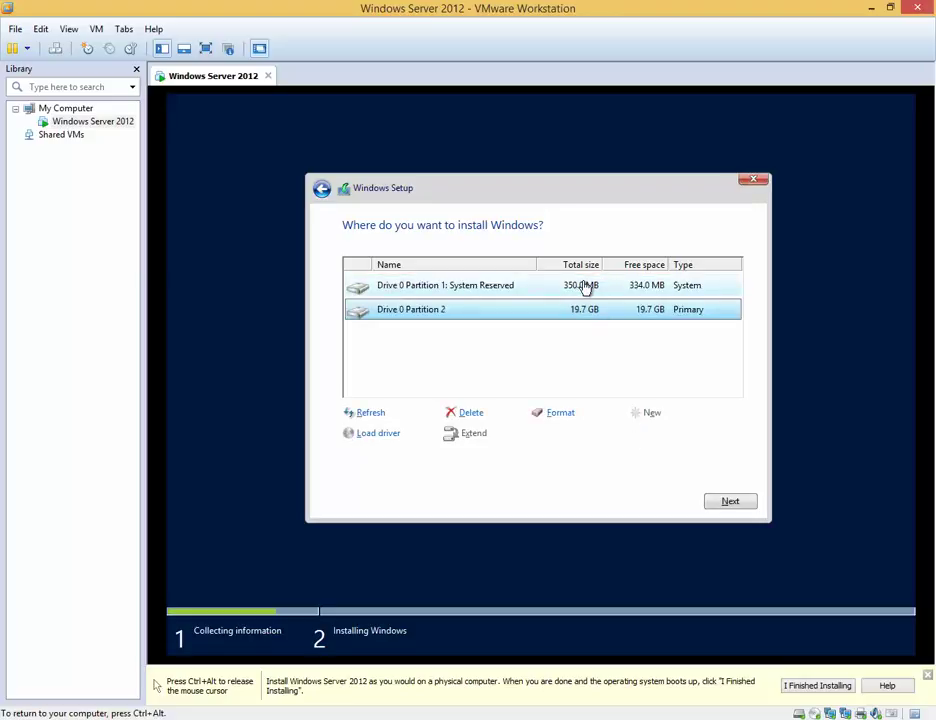
click(730, 501)
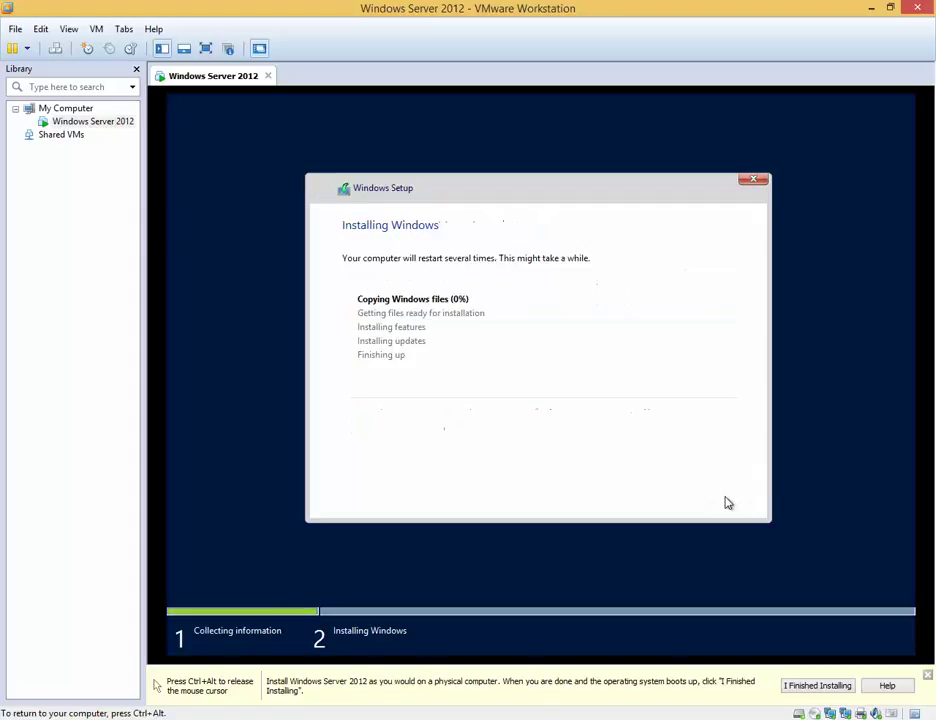
Step: Release the mouse to the host with Ctrl+Alt and reveal the host's hidden notification-area icons
key(ctrl+alt)
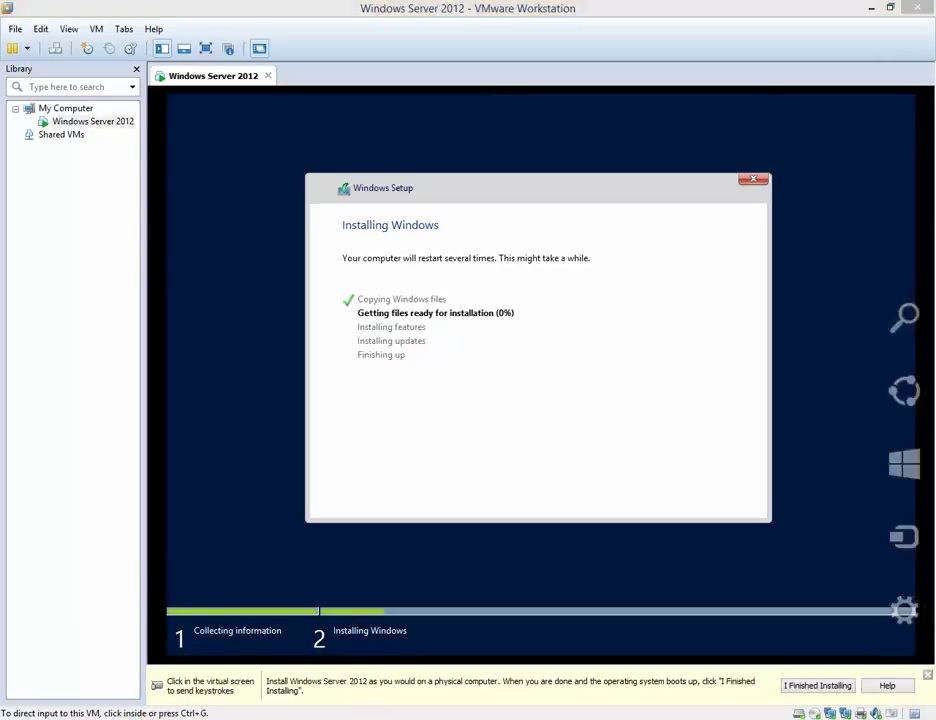
click(830, 717)
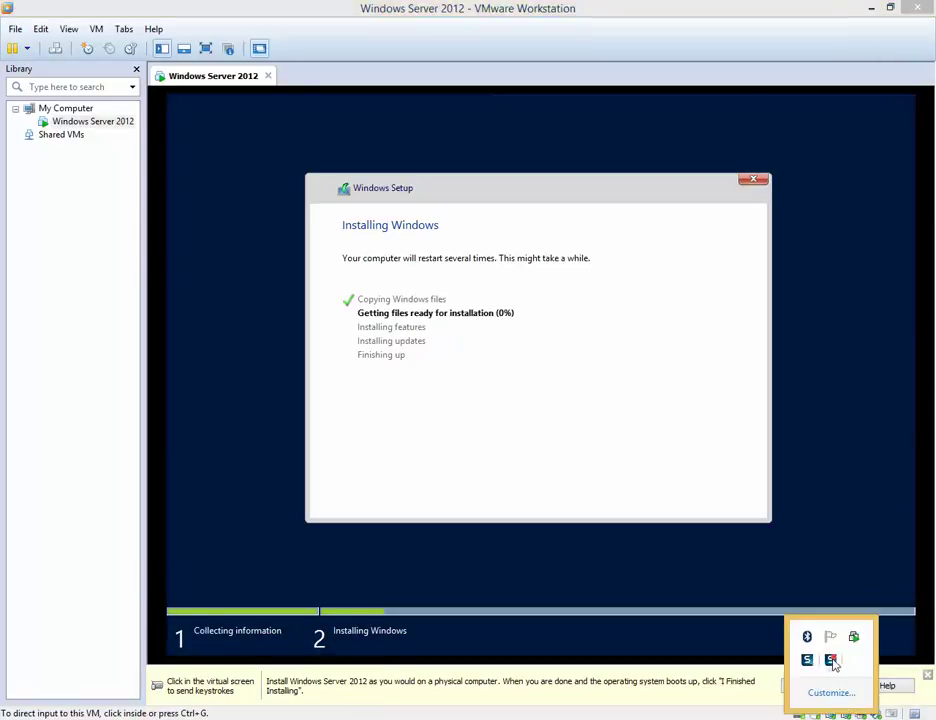